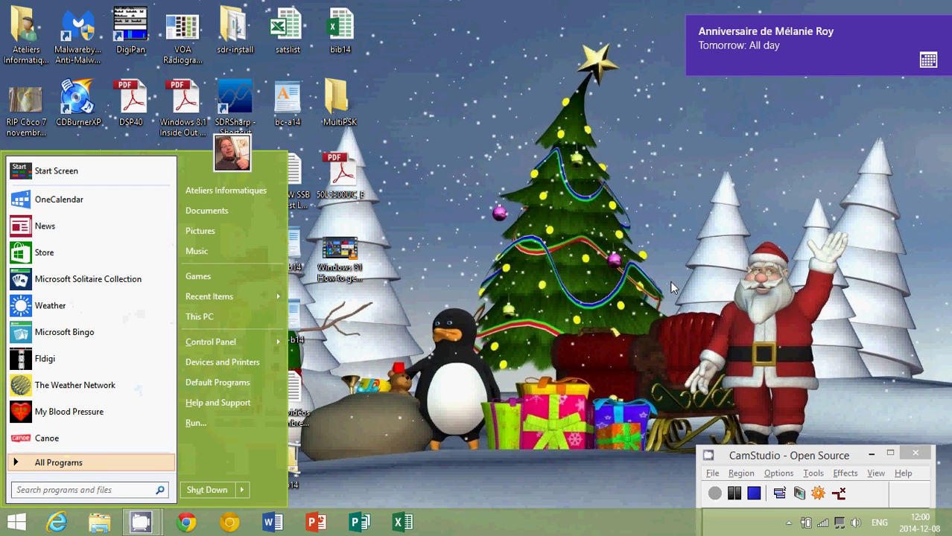
key(super)
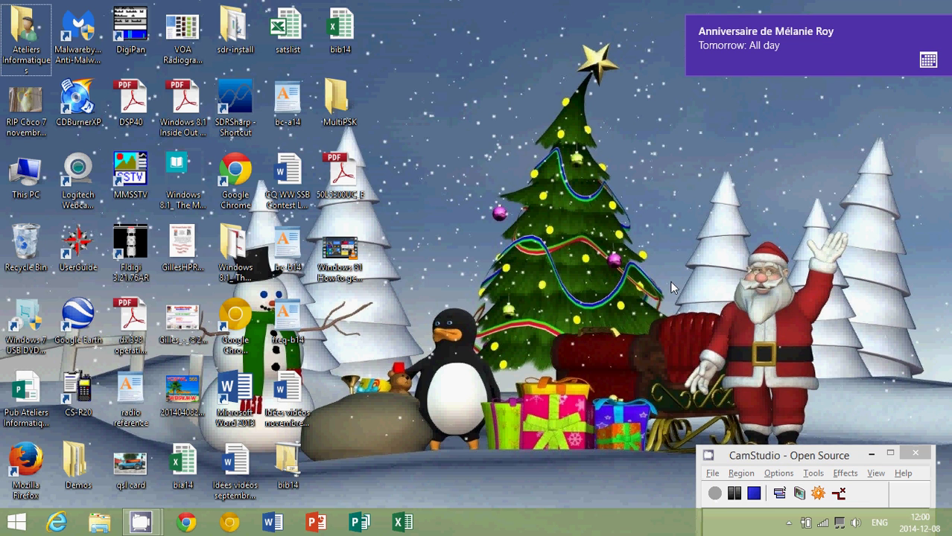
Launch Google Chrome from the taskbar so the google.ca home page appears
click(226, 525)
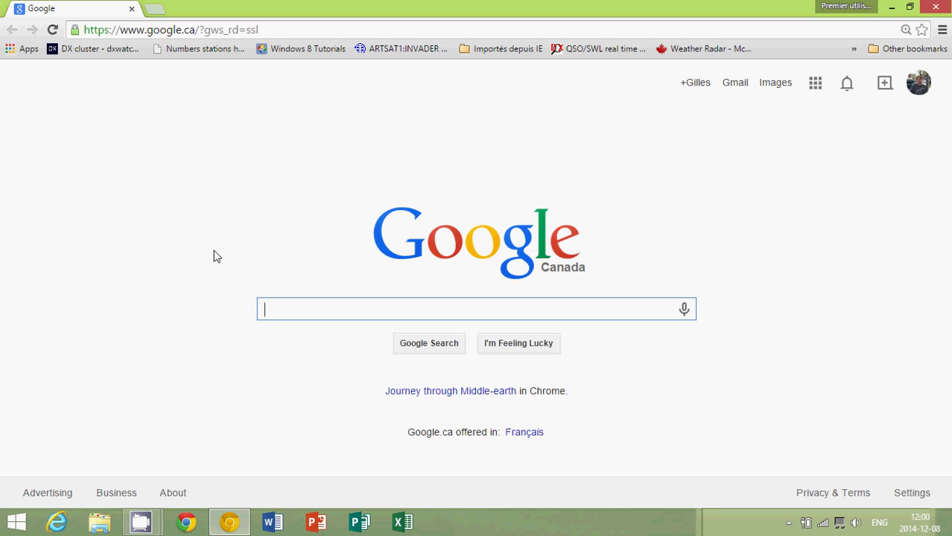
click(277, 32)
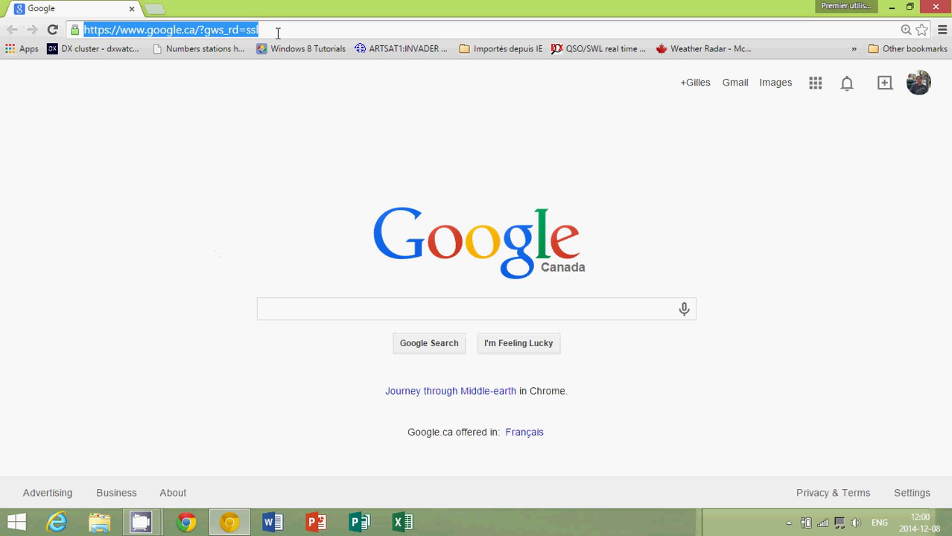
text(www.libre)
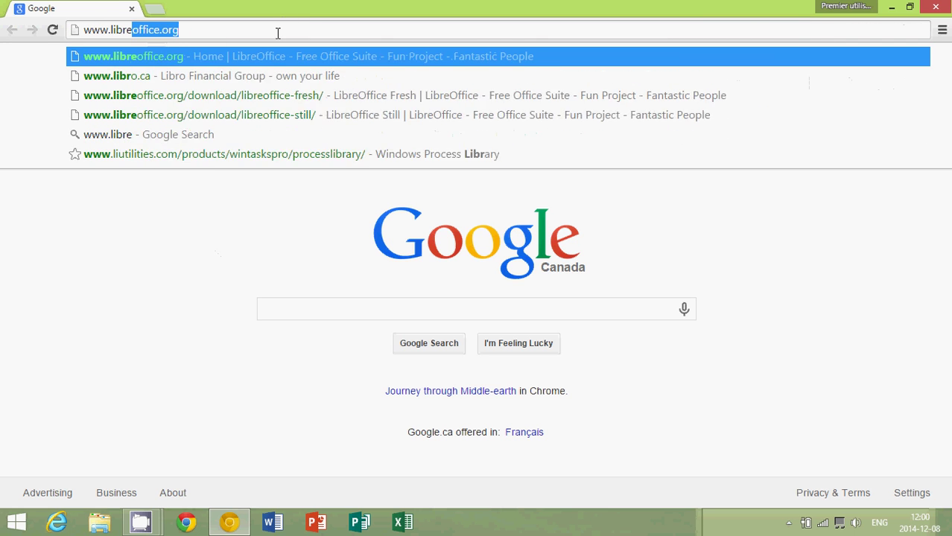
text(office.org)
key(Return)
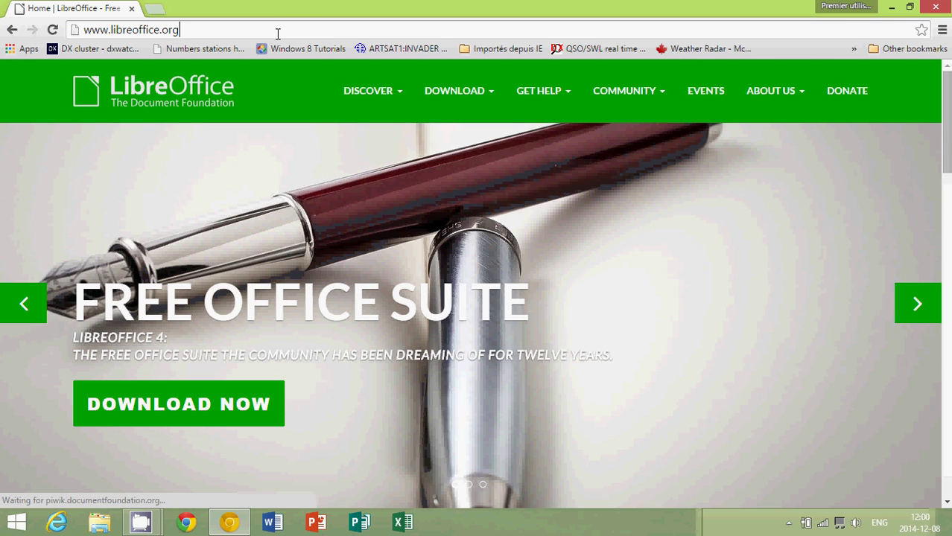
click(278, 33)
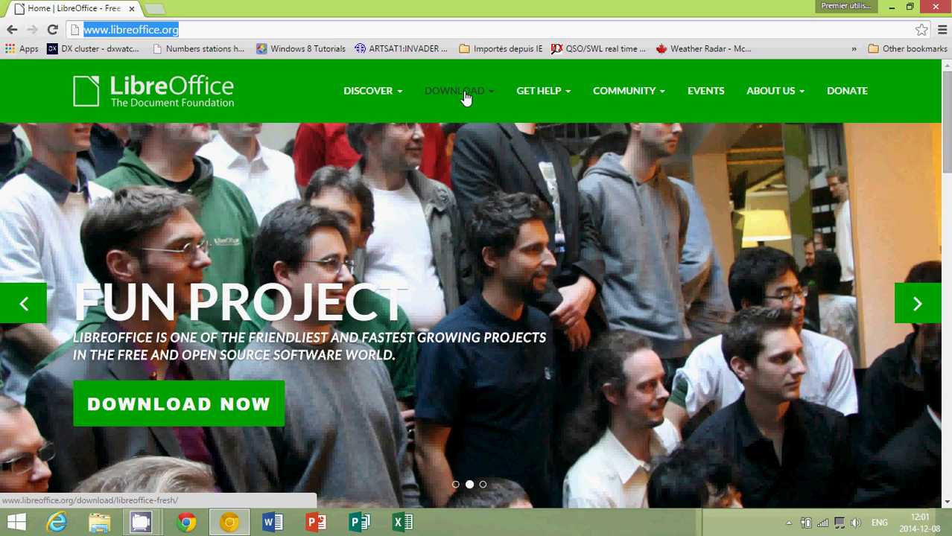
Start the LibreOffice 4.3.4 download from the LibreOffice Fresh page
click(465, 98)
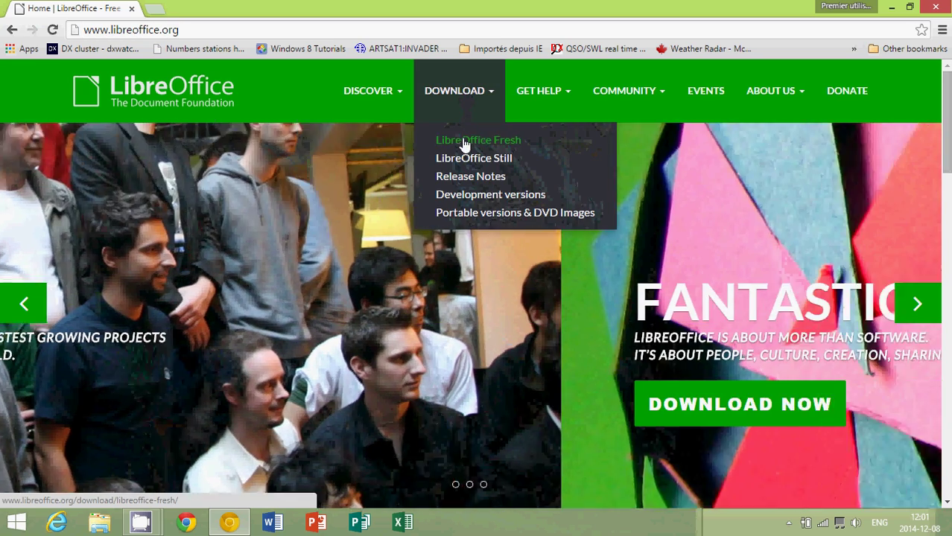
click(465, 140)
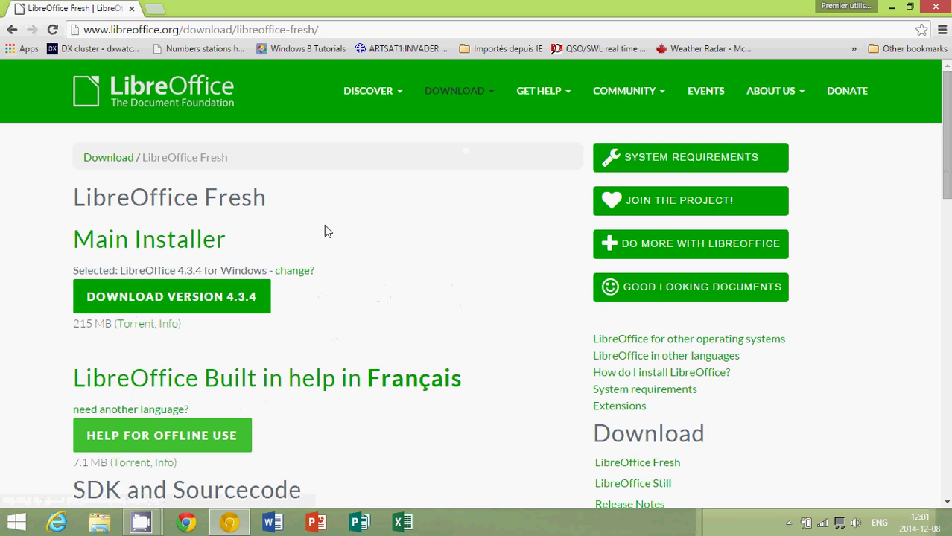
click(188, 301)
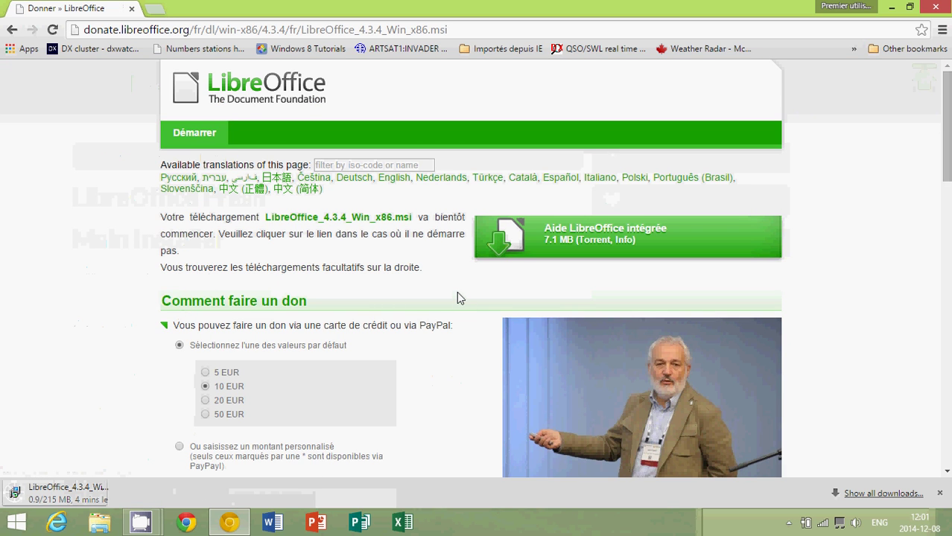
Scroll the donation page until the 215 MB LibreOffice_4.3.4_Win_x86.msi download completes
scroll(448, 363, down, 4)
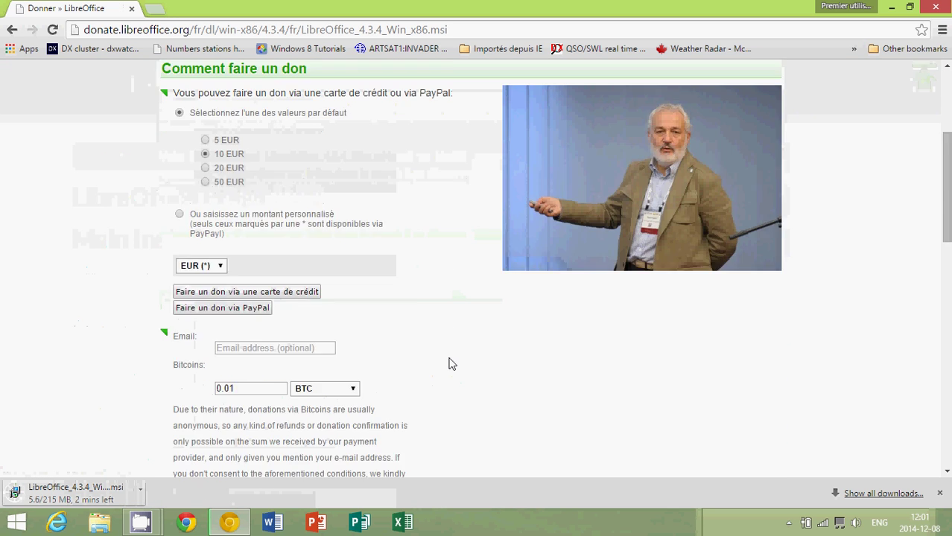
scroll(450, 363, down, 2)
scroll(451, 361, up, 6)
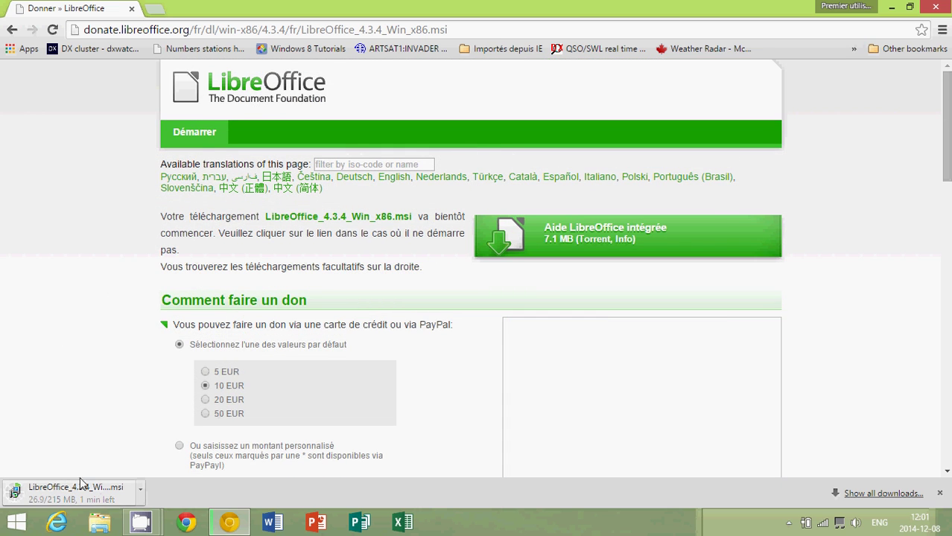
scroll(77, 383, down, 2)
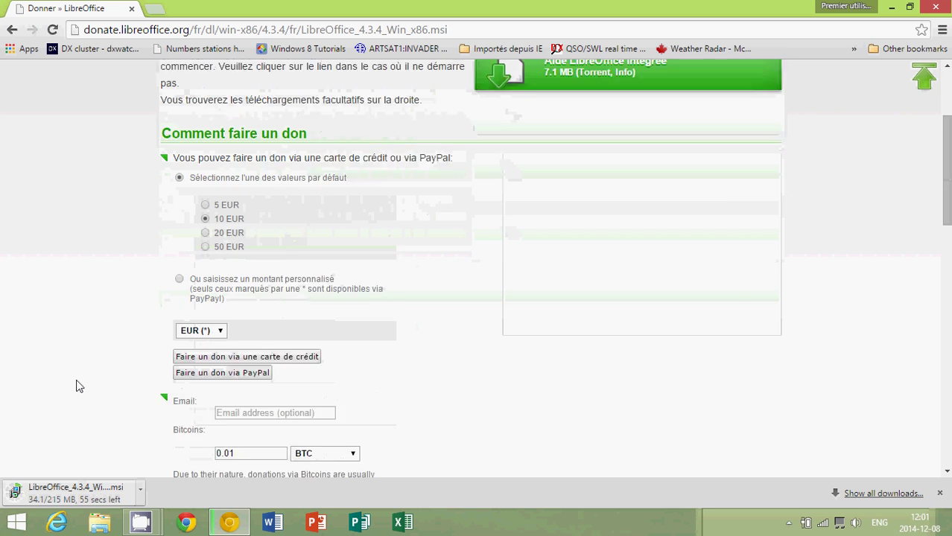
scroll(76, 386, down, 1)
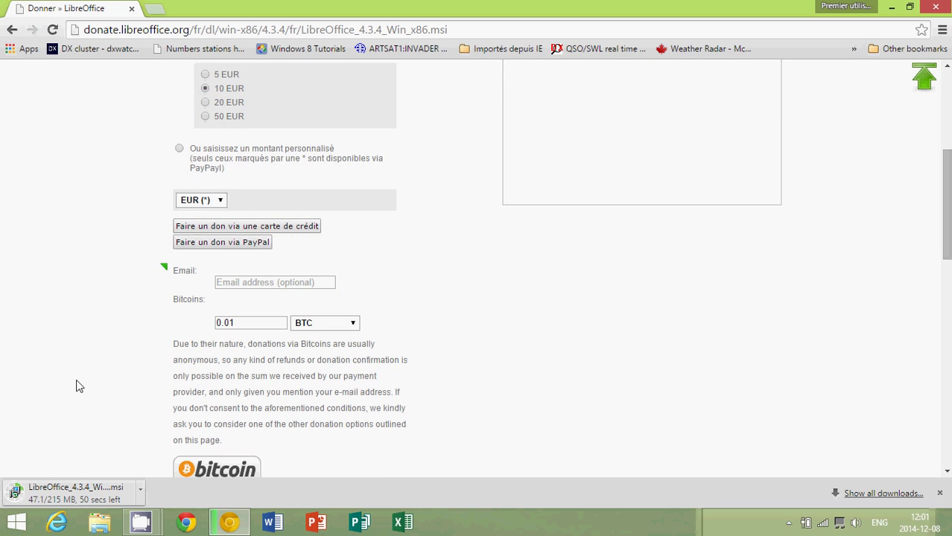
scroll(20, 289, up, 3)
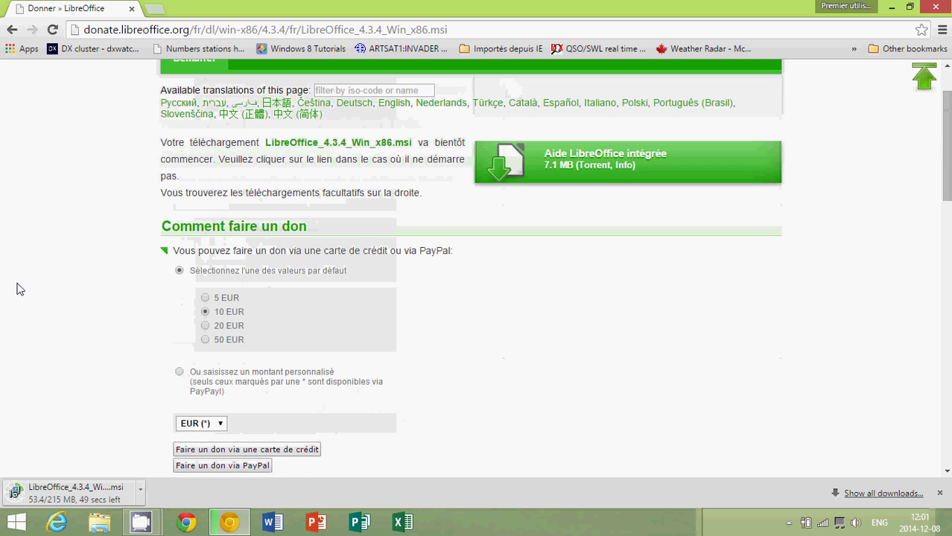
scroll(18, 288, up, 1)
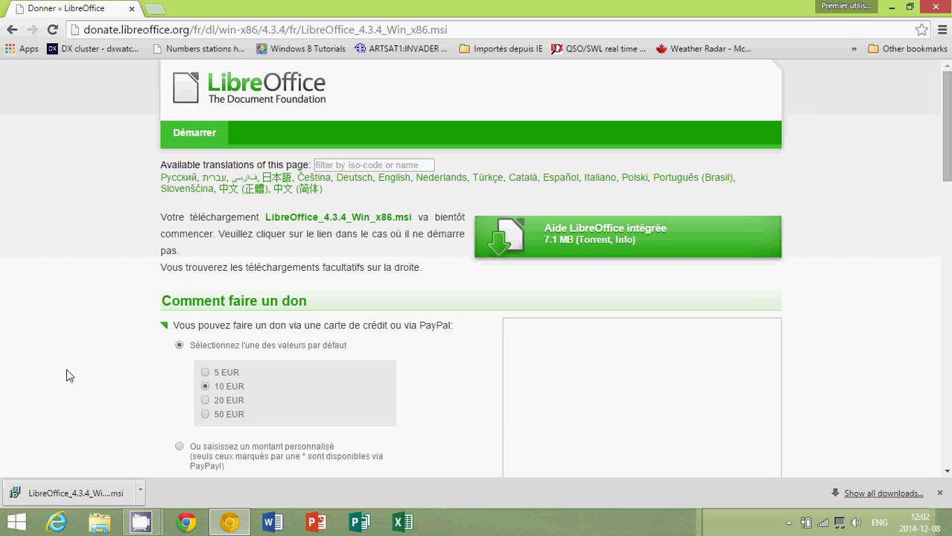
Run LibreOffice_4.3.4_Win_x86.msi and proceed with Installation standard to the ready-to-install page
click(71, 493)
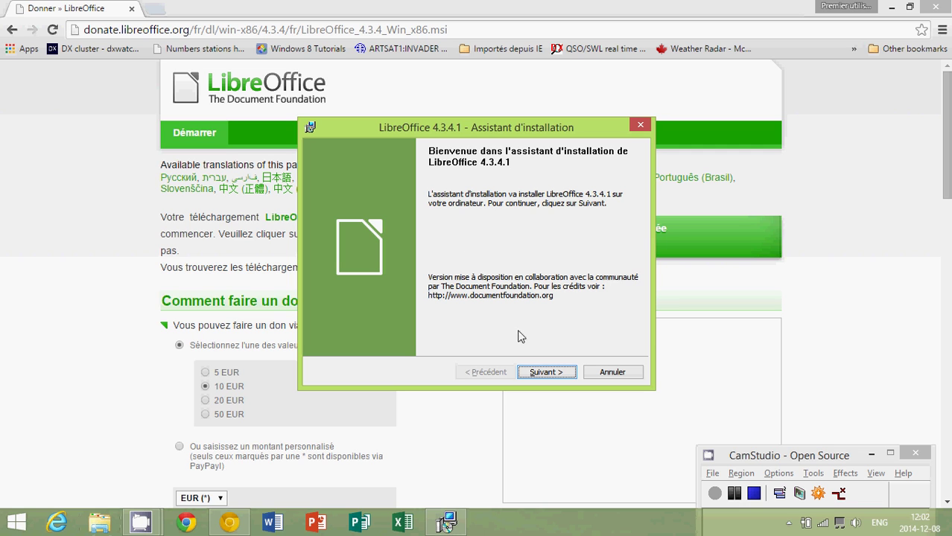
click(555, 372)
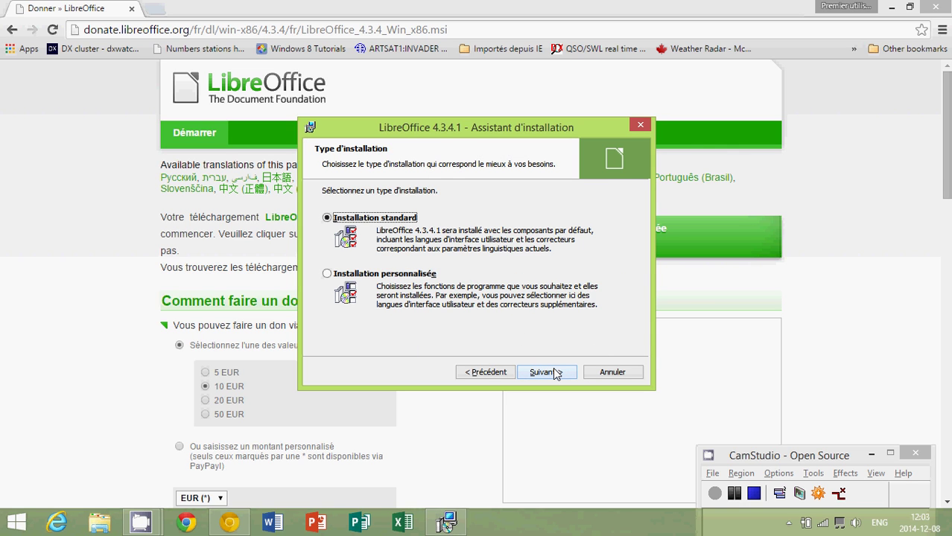
click(555, 372)
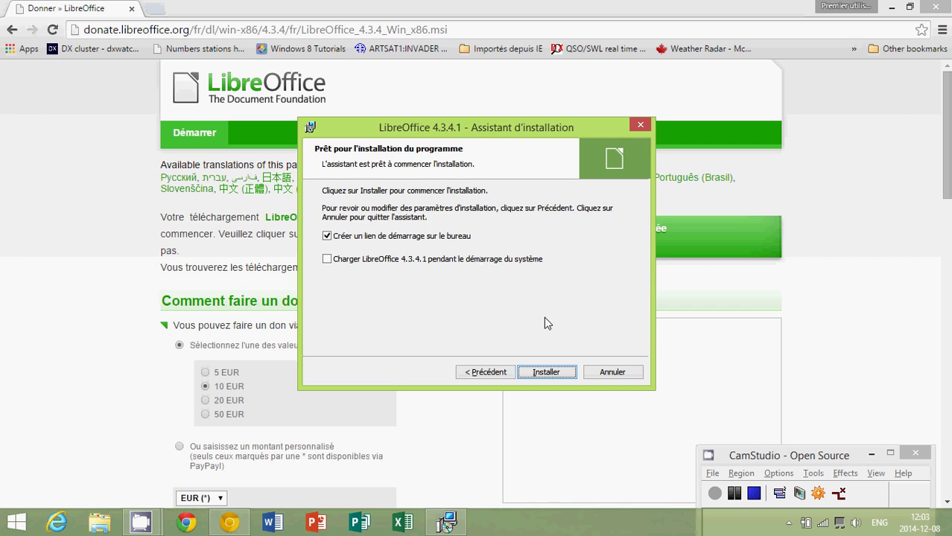
Start installing LibreOffice 4.3.4.1 from the Prêt pour l'installation page
click(553, 372)
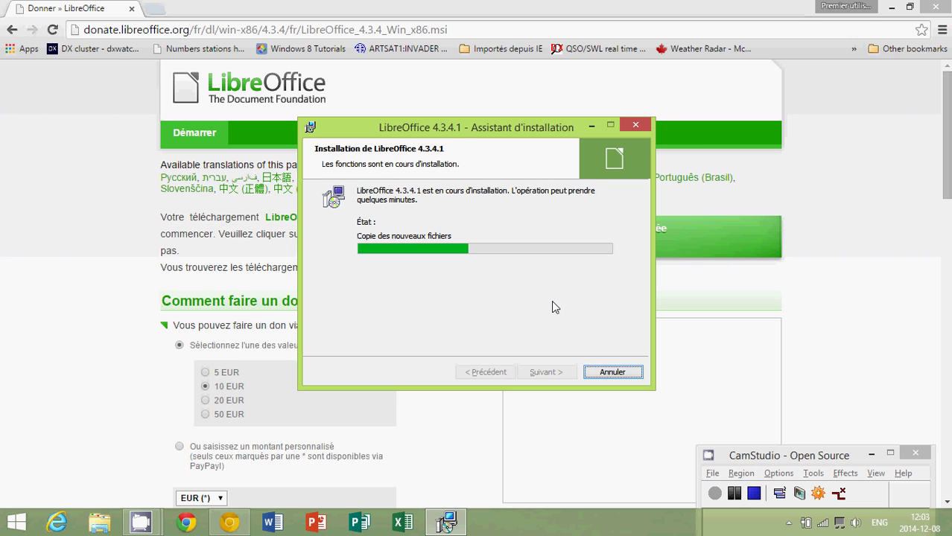
Close Chrome and reposition the installer window while LibreOffice 4.3.4.1 finishes installing
click(942, 11)
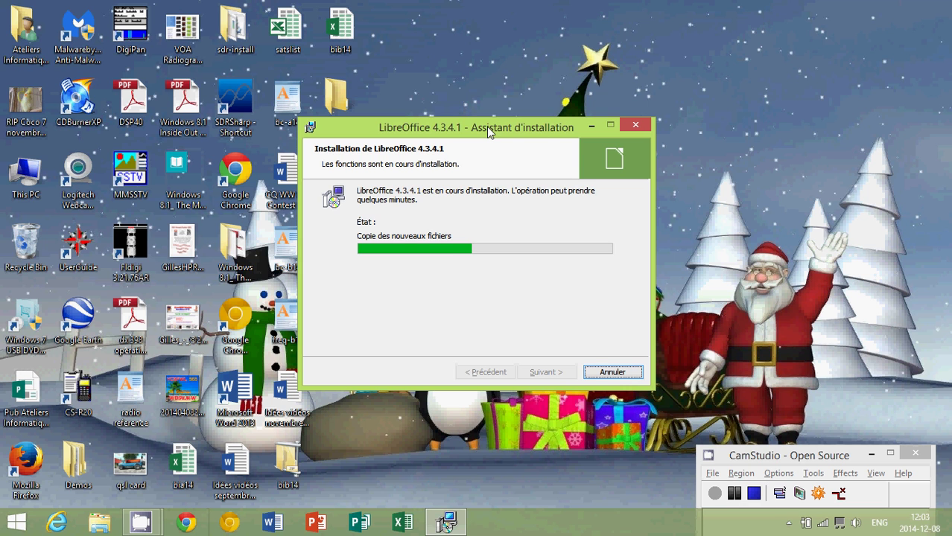
drag(488, 128, 639, 143)
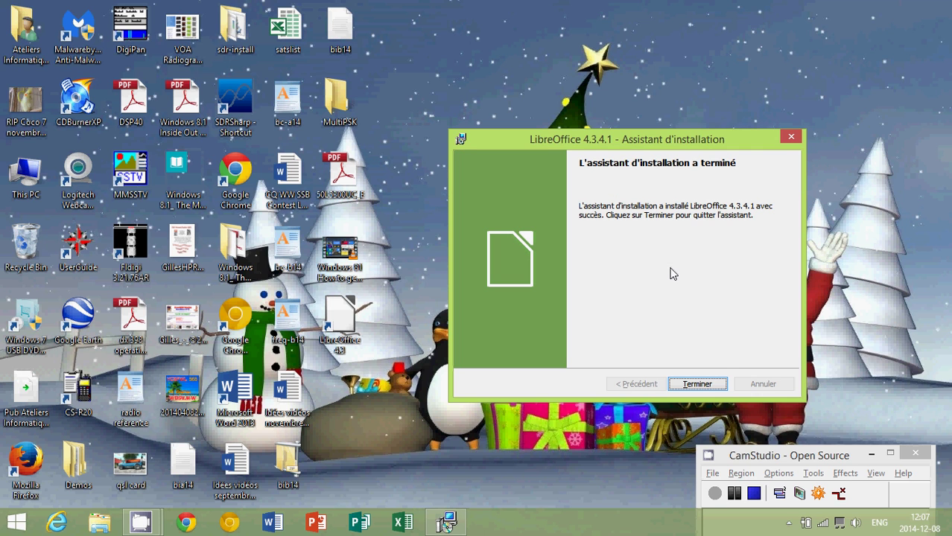
Finish the wizard with Terminer and start LibreOffice 4.3 from its desktop shortcut
click(697, 385)
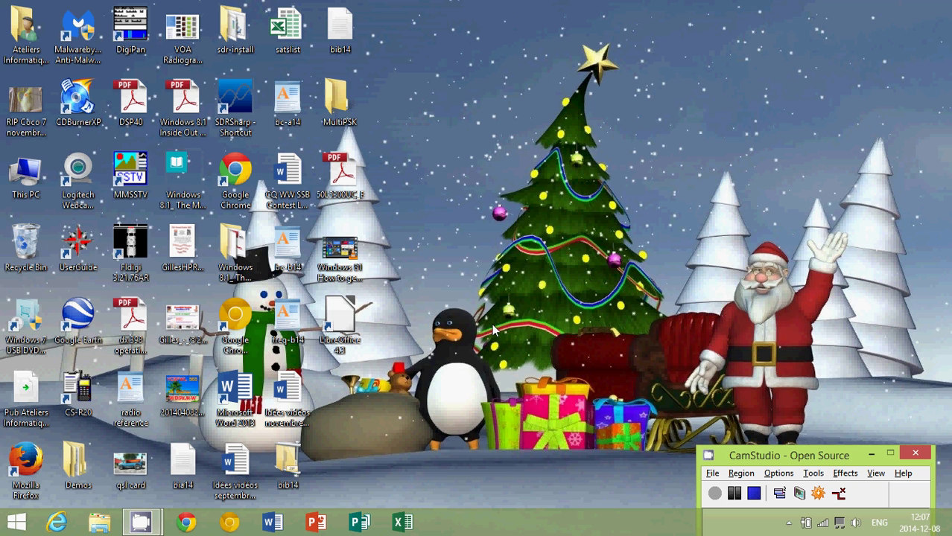
click(338, 313)
double_click(339, 313)
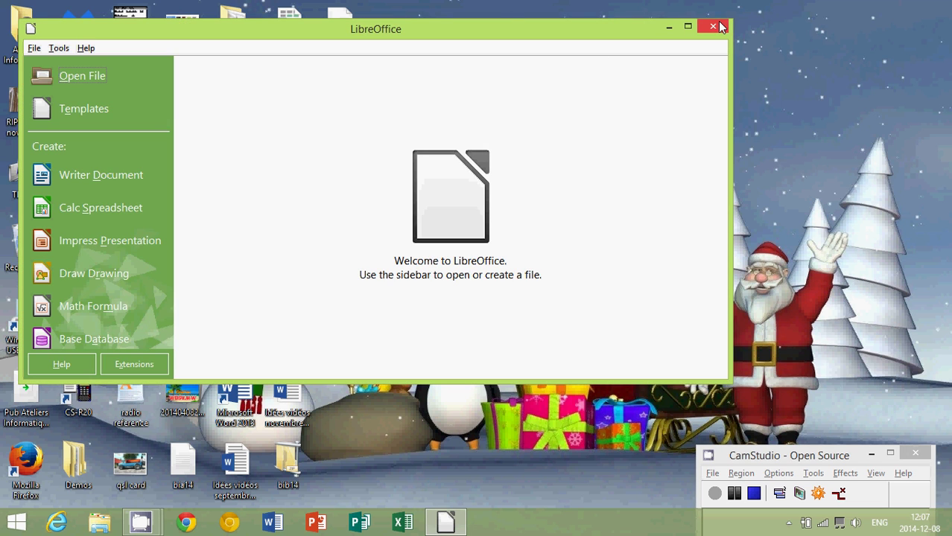
Maximize the Start Center and create a blank Writer document, Untitled 1
click(688, 26)
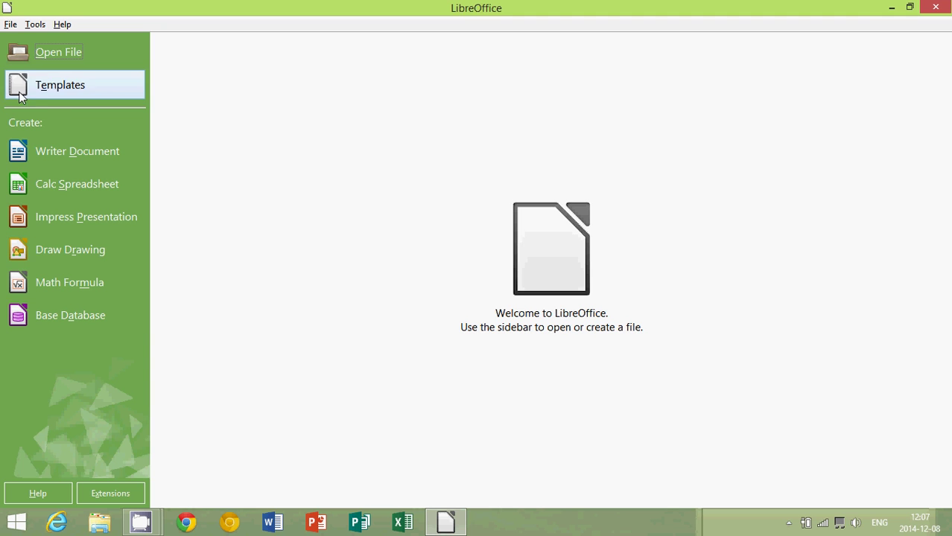
click(63, 156)
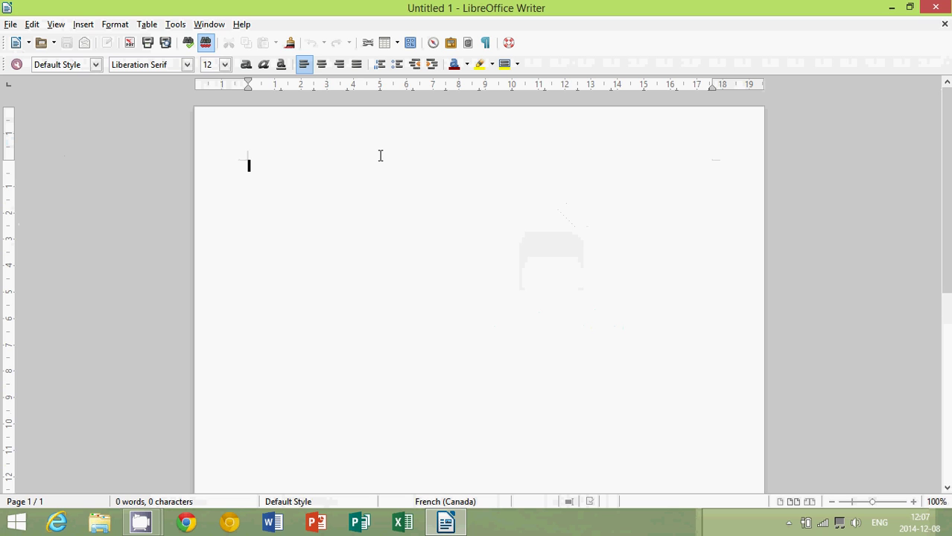
Open freq-a09.doc from the OneDrive Documents folder in Writer
click(10, 26)
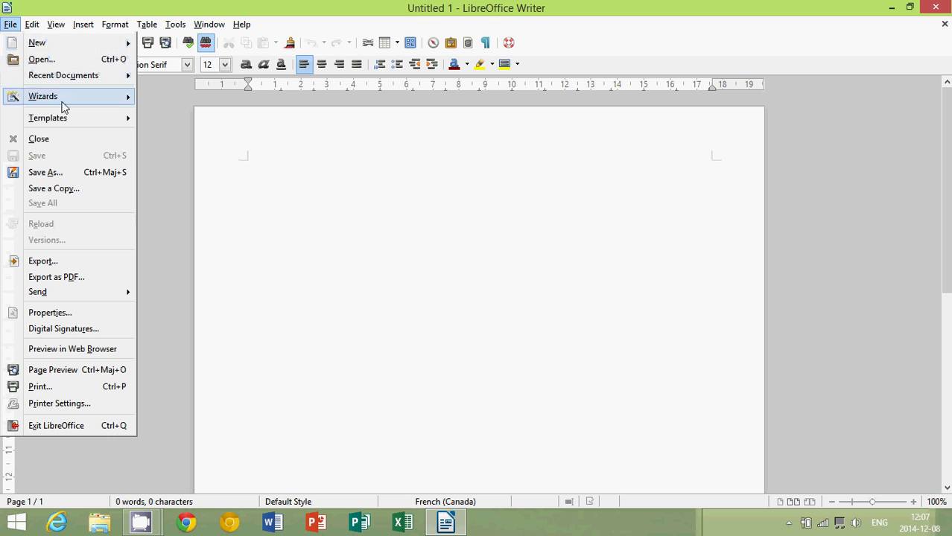
click(63, 63)
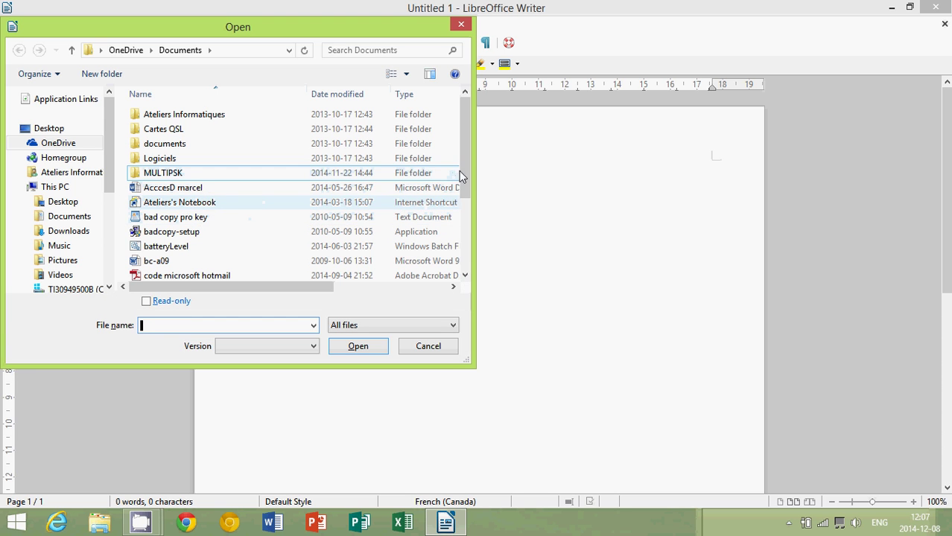
drag(465, 175, 468, 241)
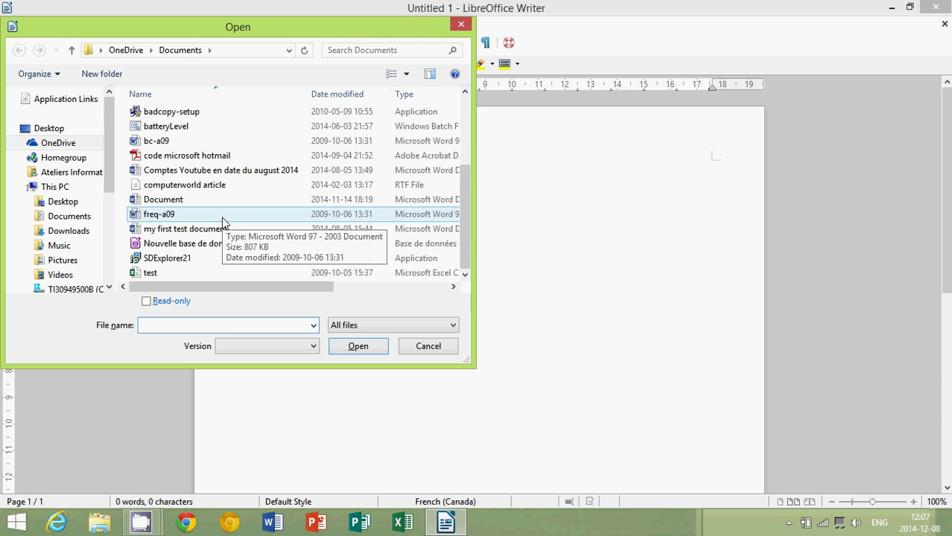
click(170, 216)
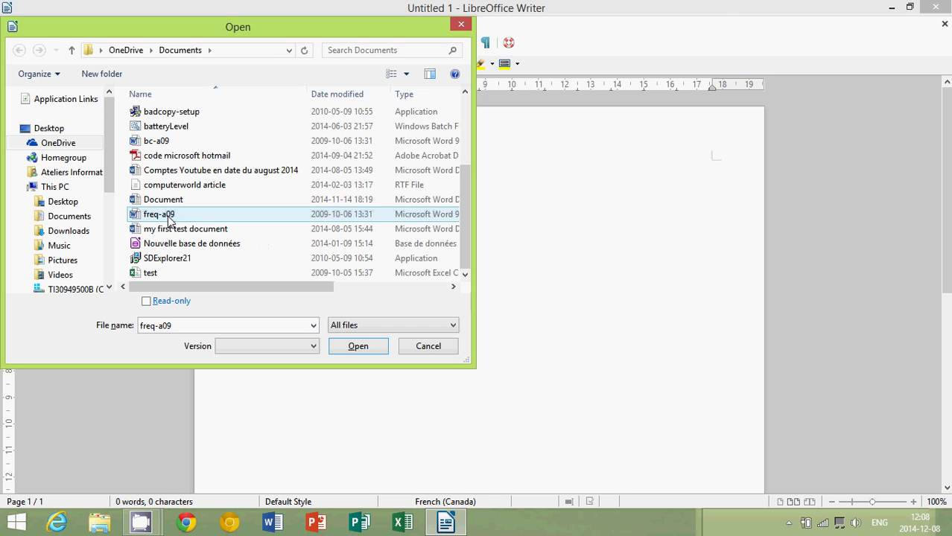
click(356, 348)
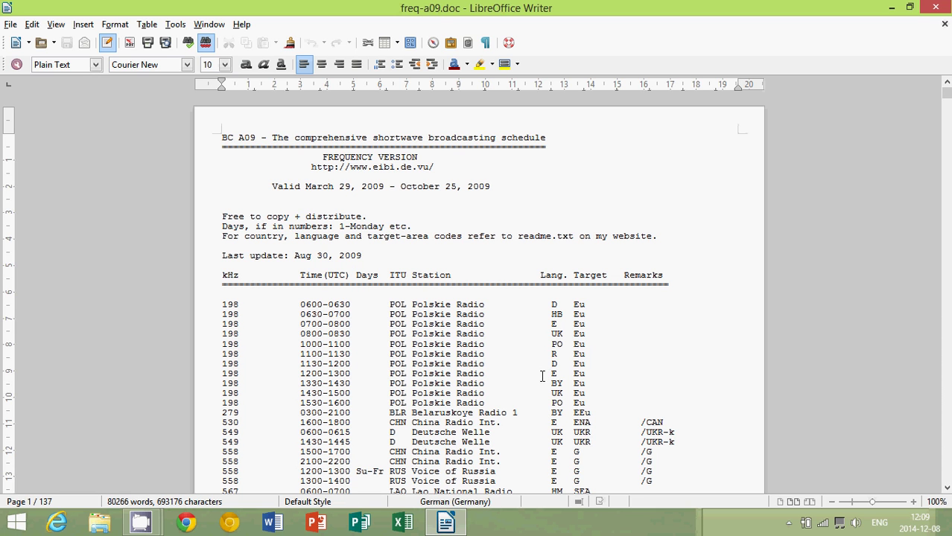
Close Writer, then open and close a blank Calc spreadsheet
click(937, 11)
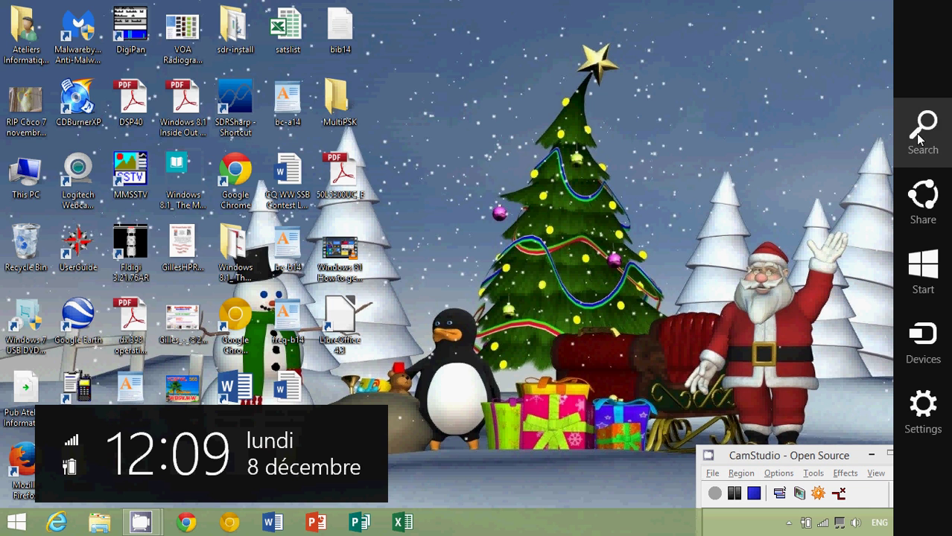
double_click(336, 322)
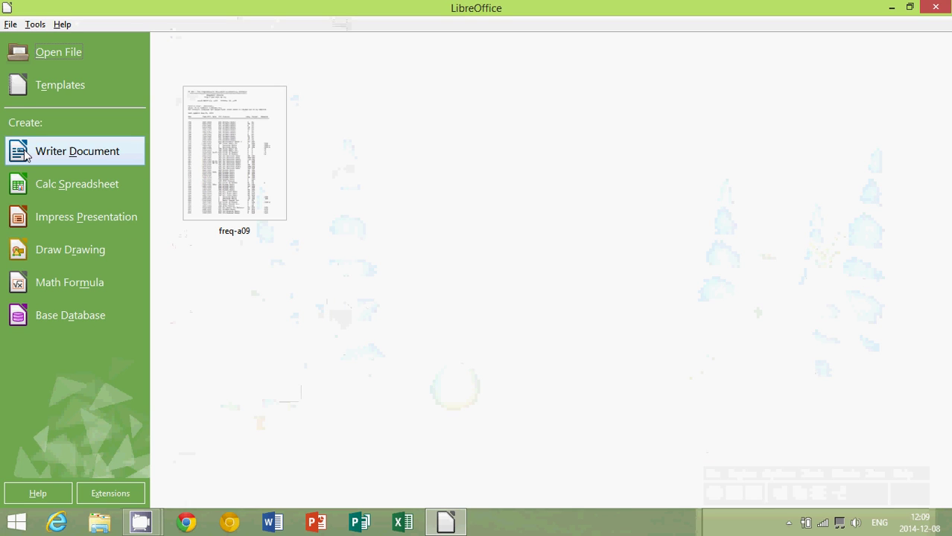
click(80, 187)
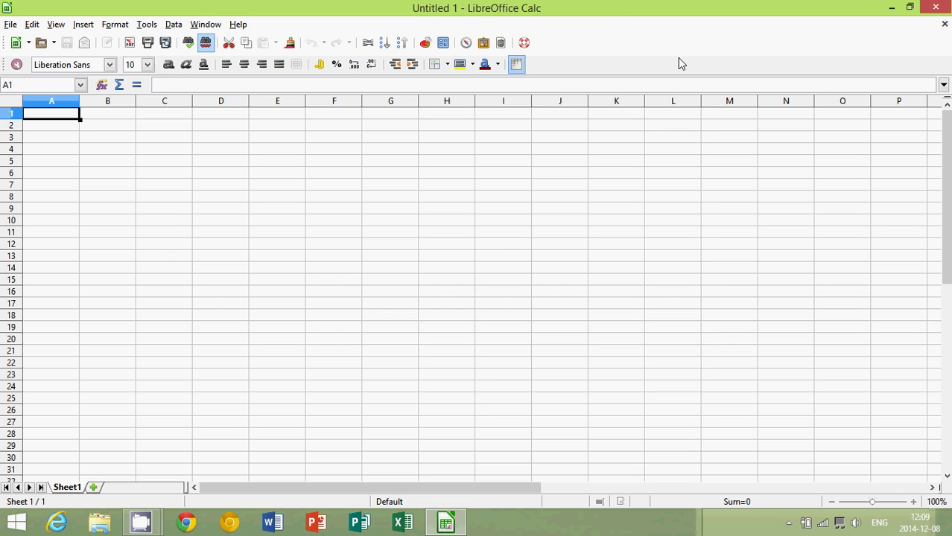
click(931, 6)
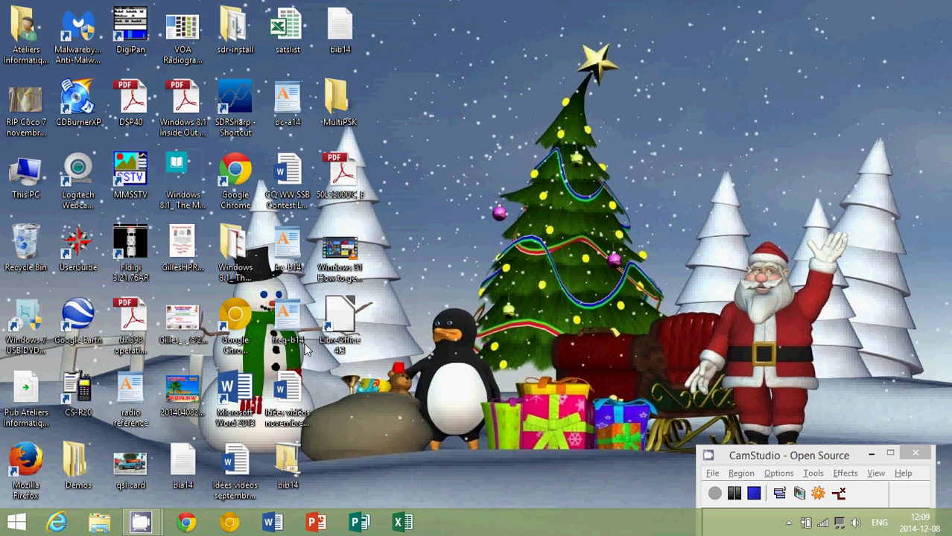
Open a blank Impress presentation and close it, returning to the desktop
double_click(342, 314)
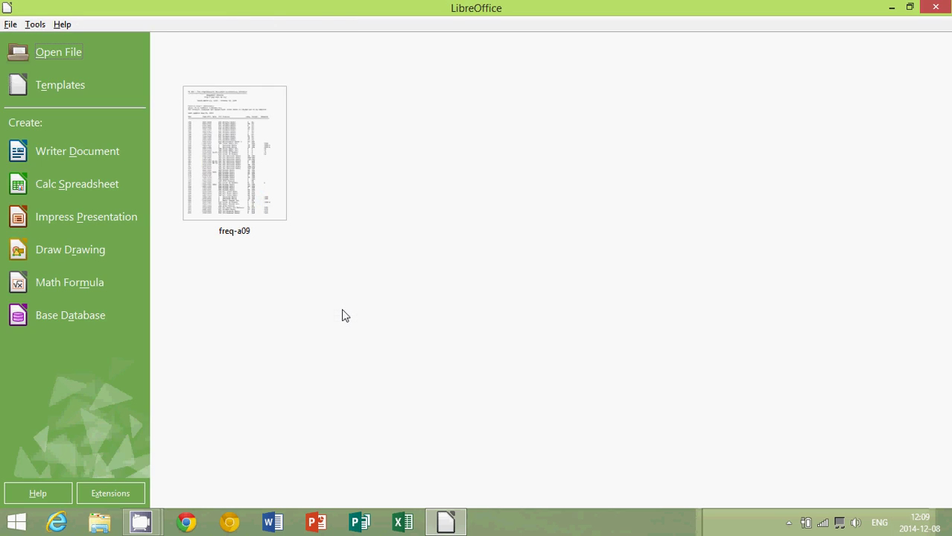
click(82, 224)
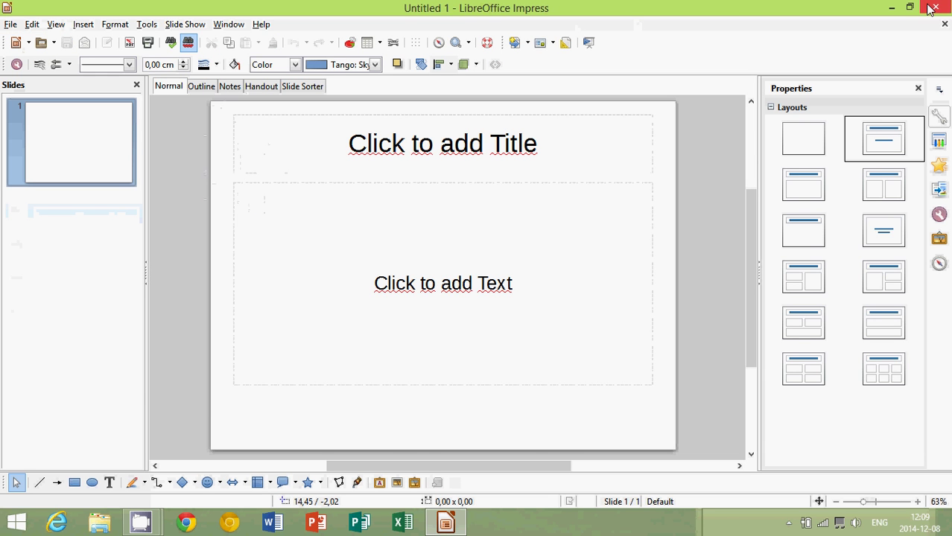
click(933, 7)
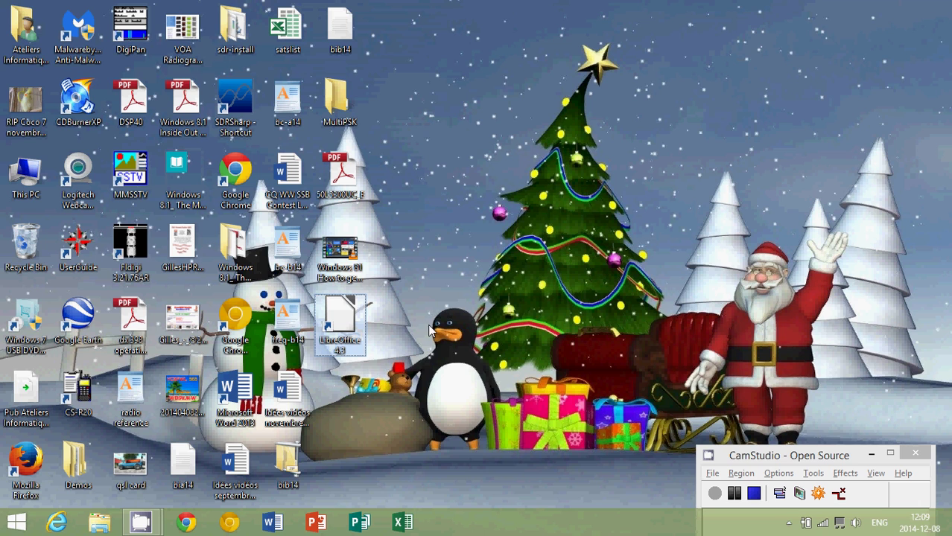
Search the Start menu for 'powerpoint' and launch PowerPoint 2013
click(14, 524)
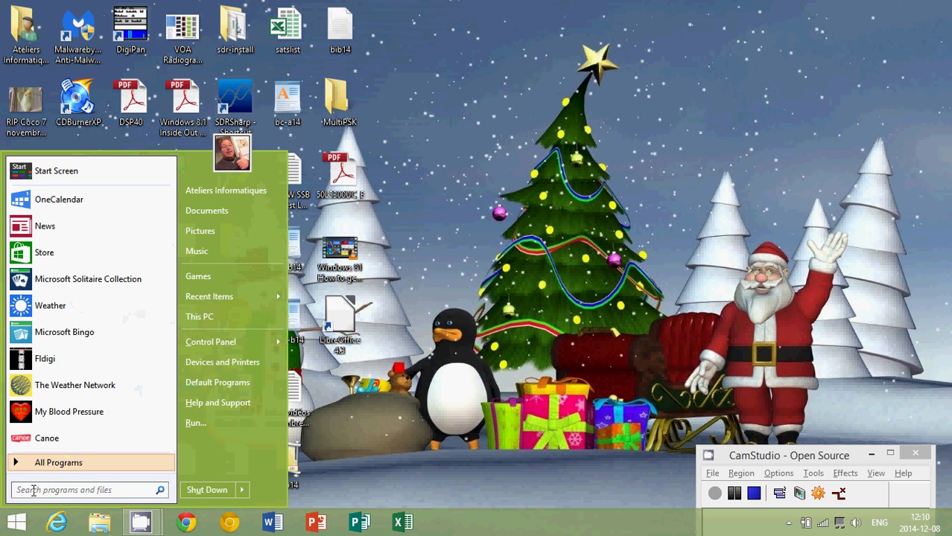
text(po)
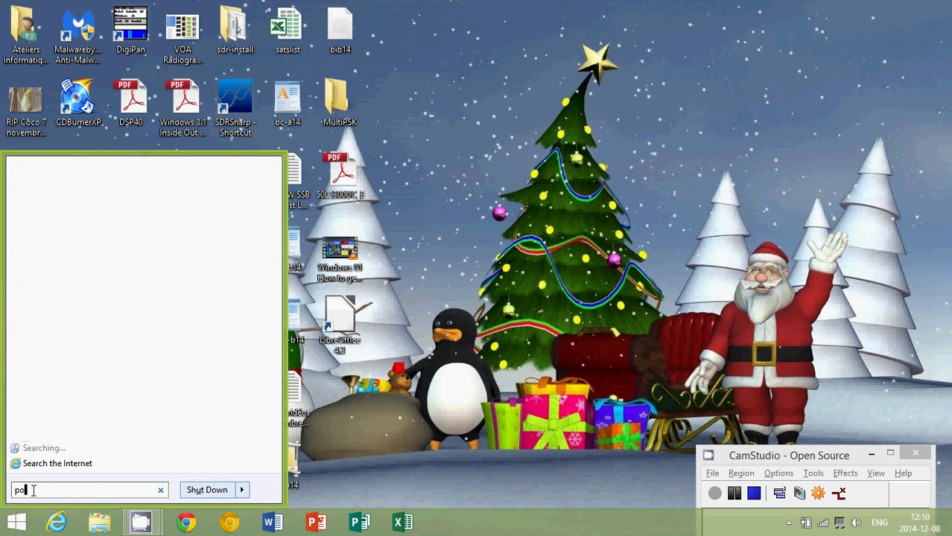
text(wer)
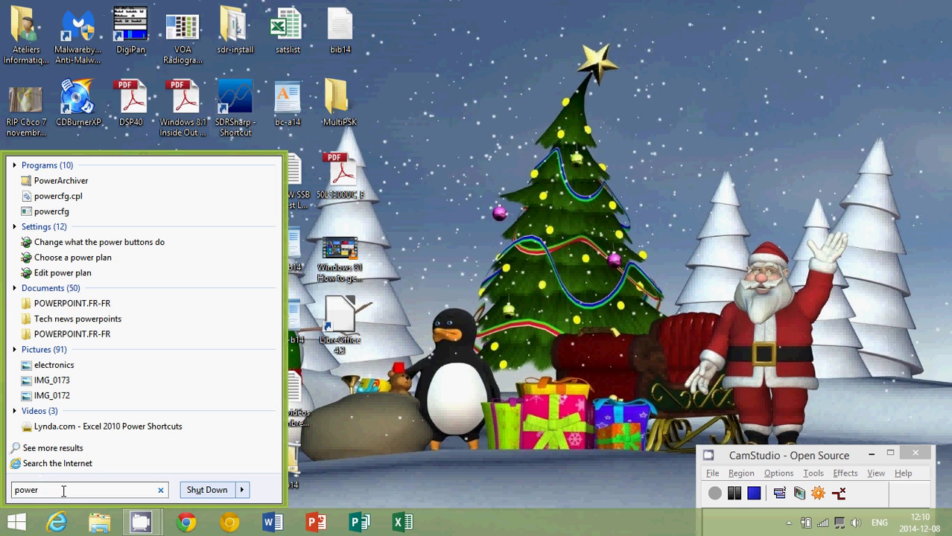
key(BackSpace)
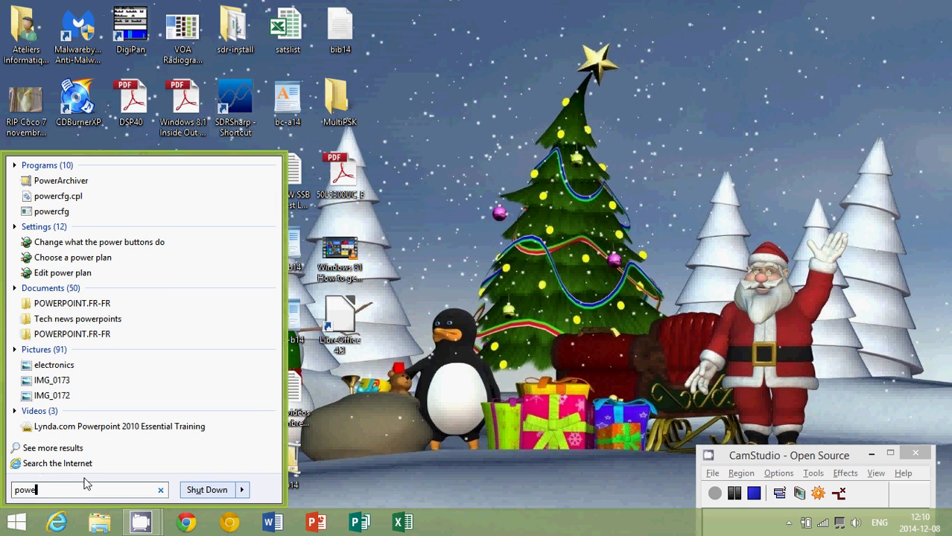
key(BackSpace)
key(BackSpace)
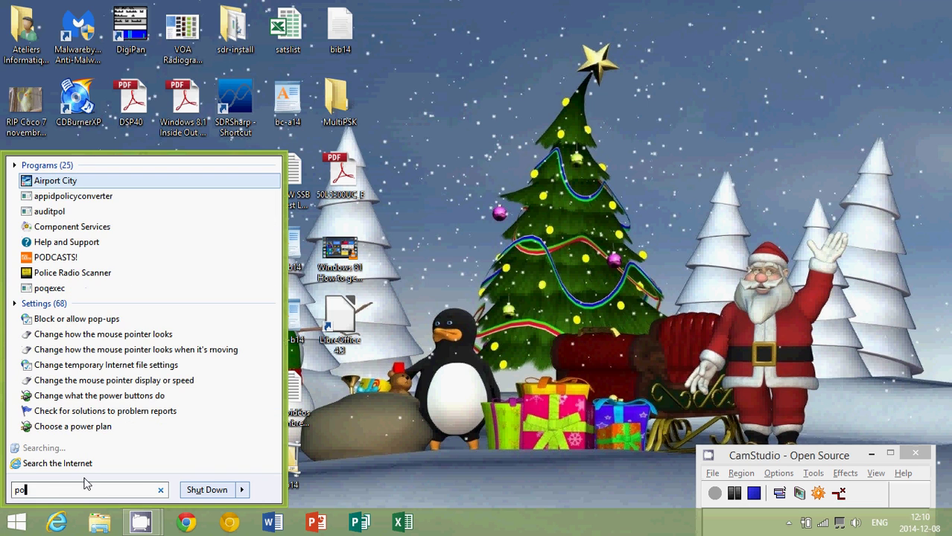
key(BackSpace)
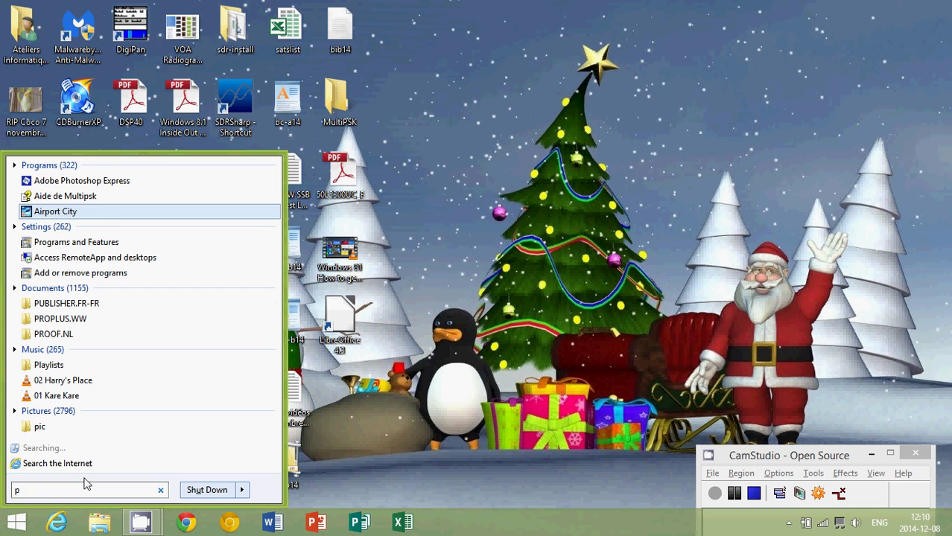
text(owerpoint)
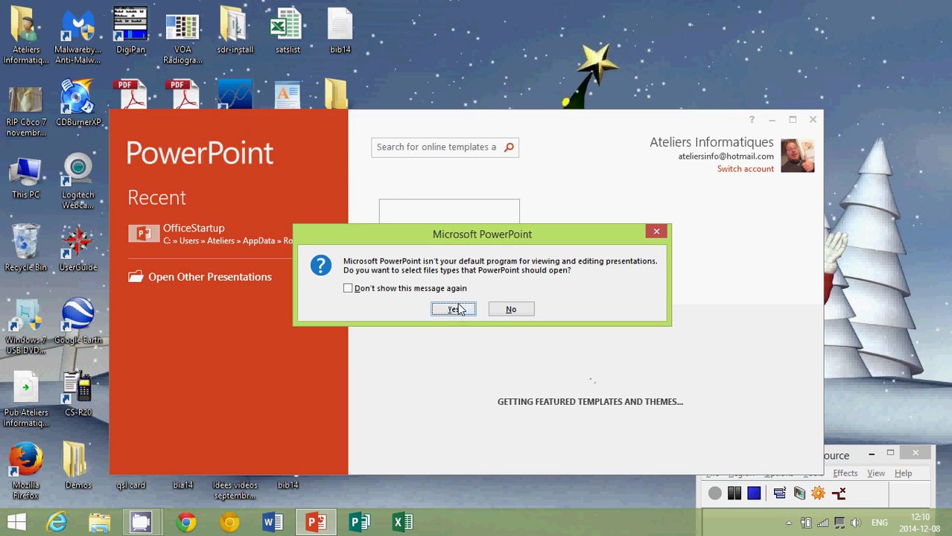
Answer the default-program prompt, start a blank presentation and title it TEST
click(457, 309)
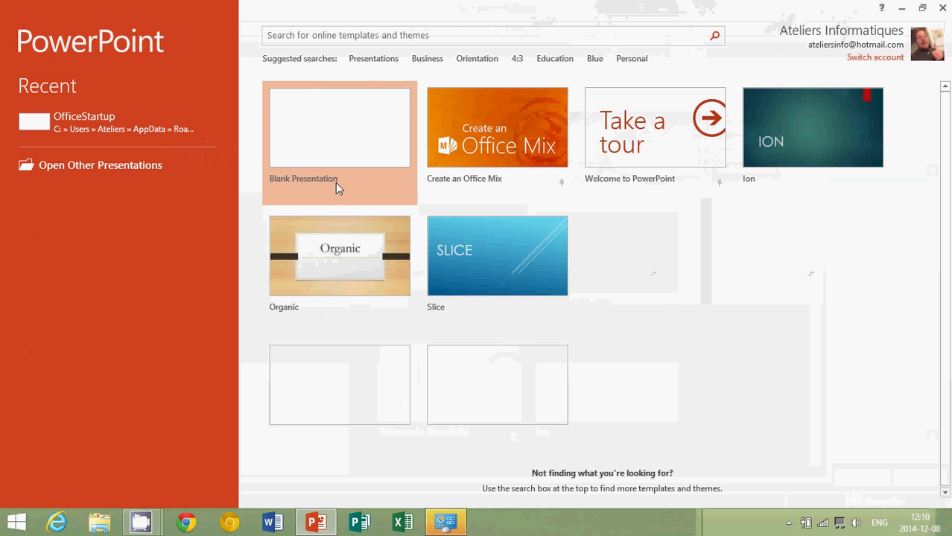
click(399, 145)
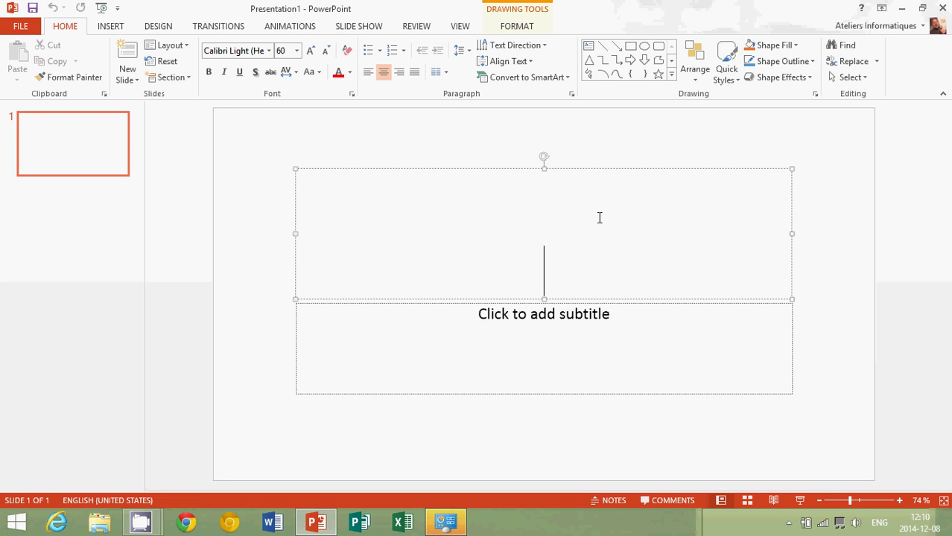
text(TEST)
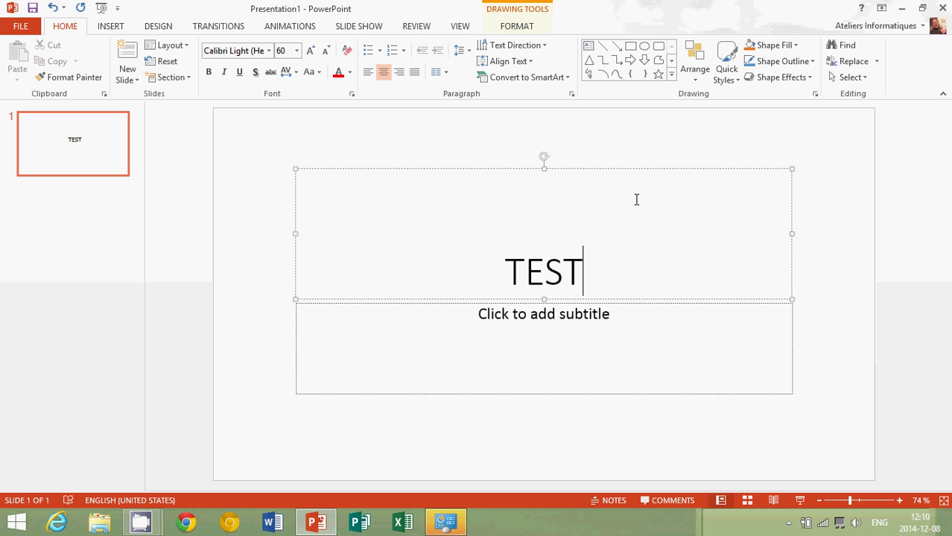
key(shift+Right)
Look through the title's text effect and shadow options, then fill the title box dark gray
right_click(667, 173)
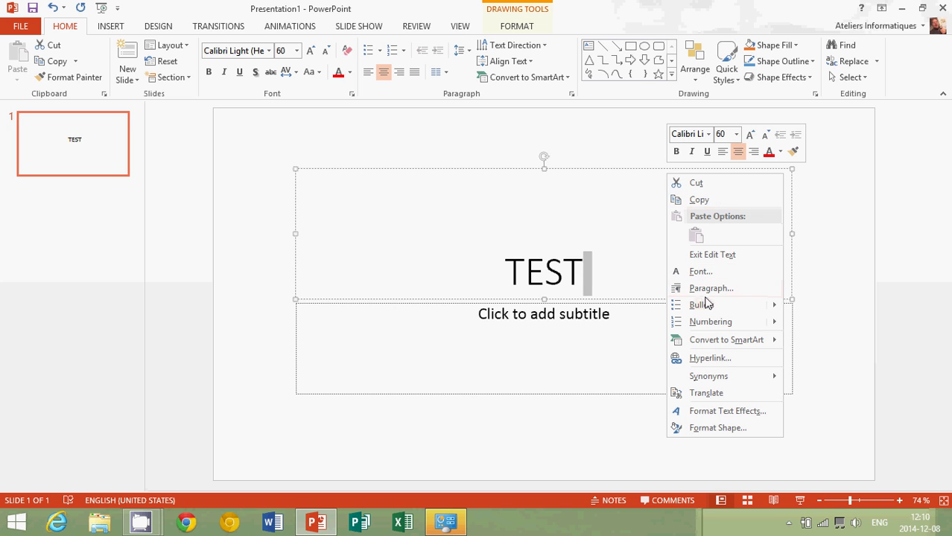
mouse_move(711, 299)
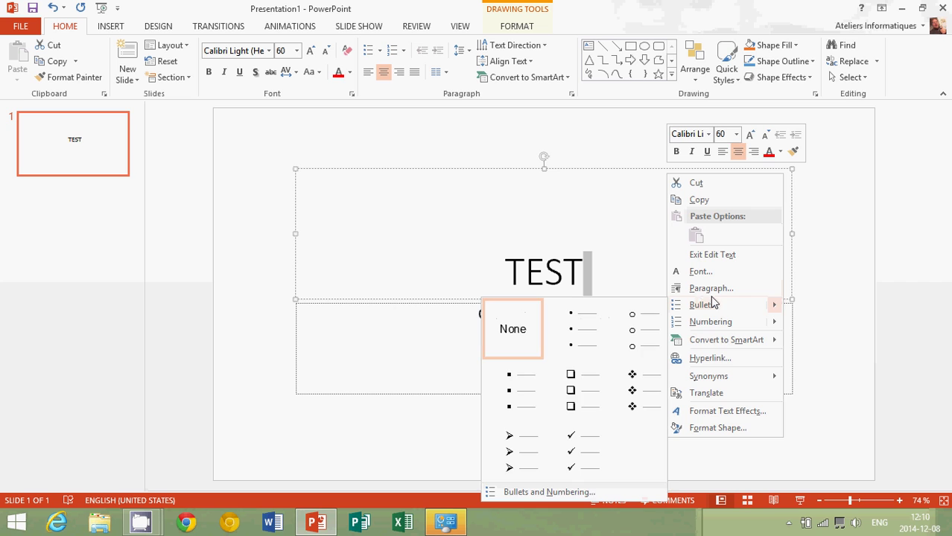
click(709, 412)
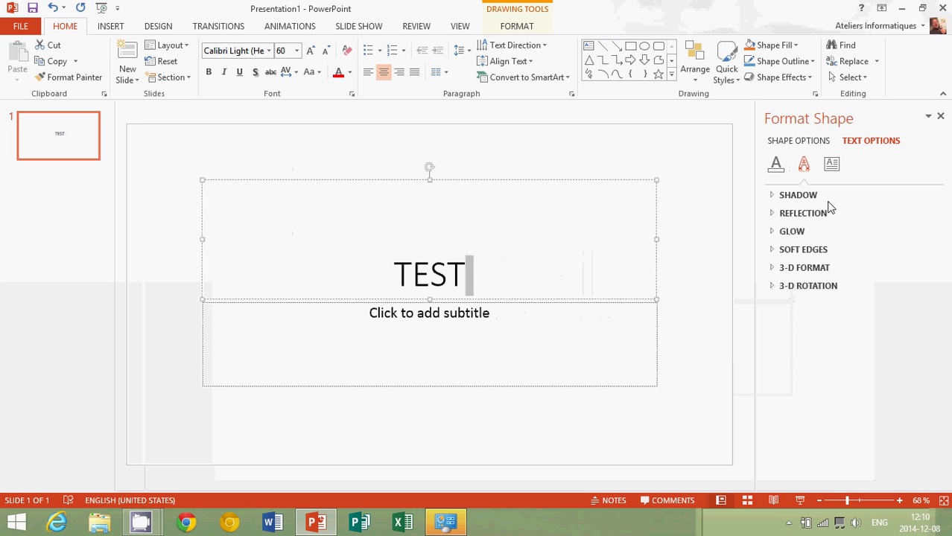
click(803, 196)
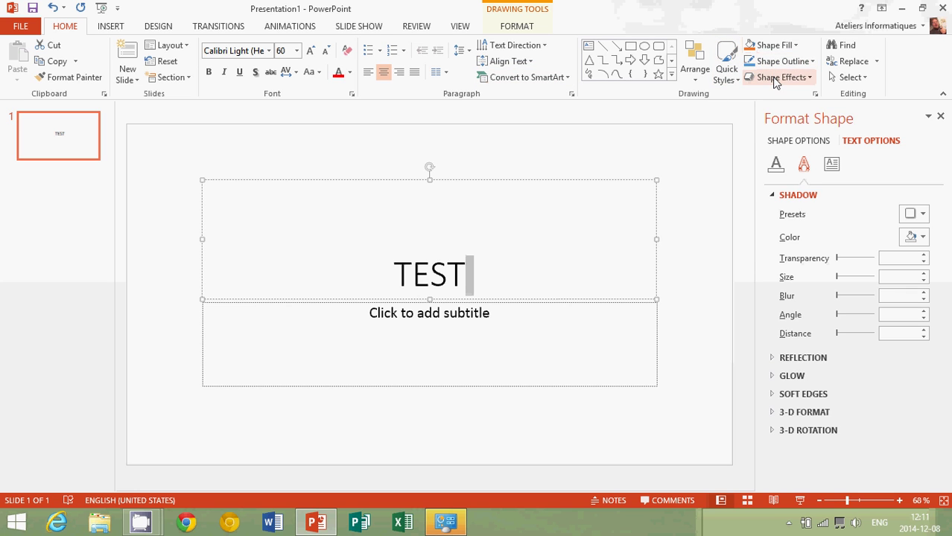
click(774, 46)
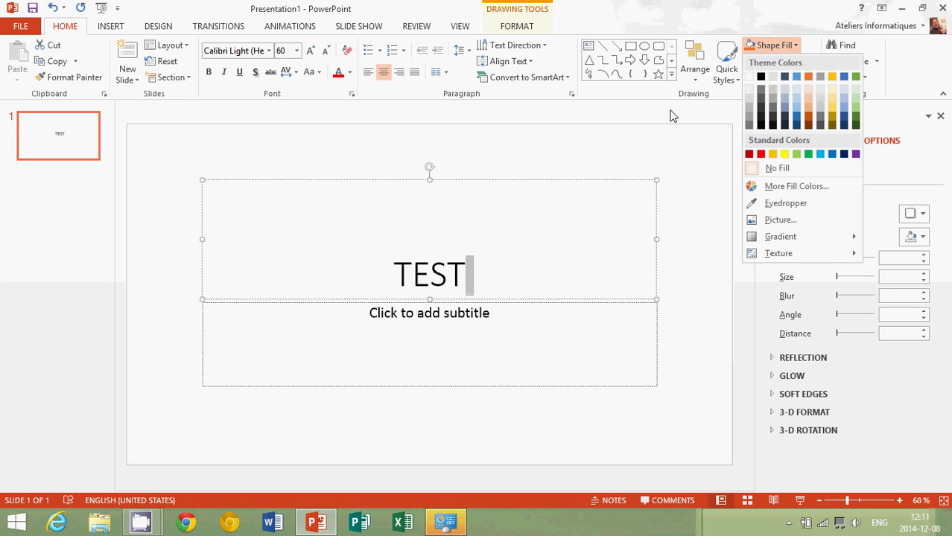
click(776, 108)
click(305, 347)
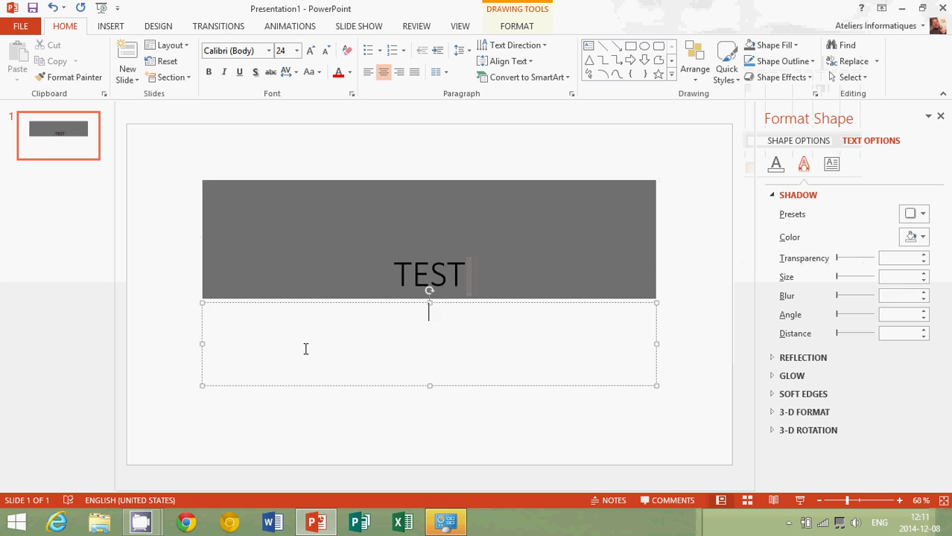
Save the presentation to the Desktop as 'TEST powerpoint', then close PowerPoint and the associations window
click(20, 26)
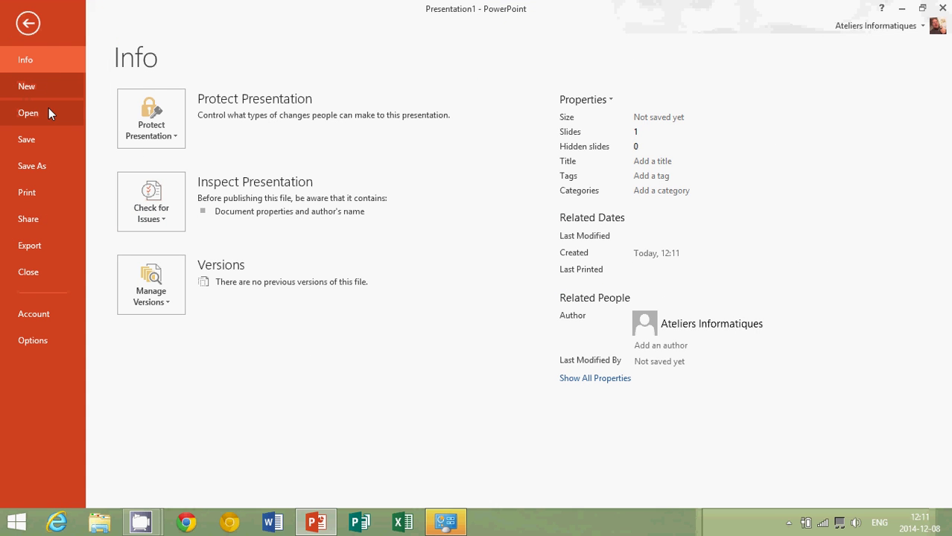
click(49, 168)
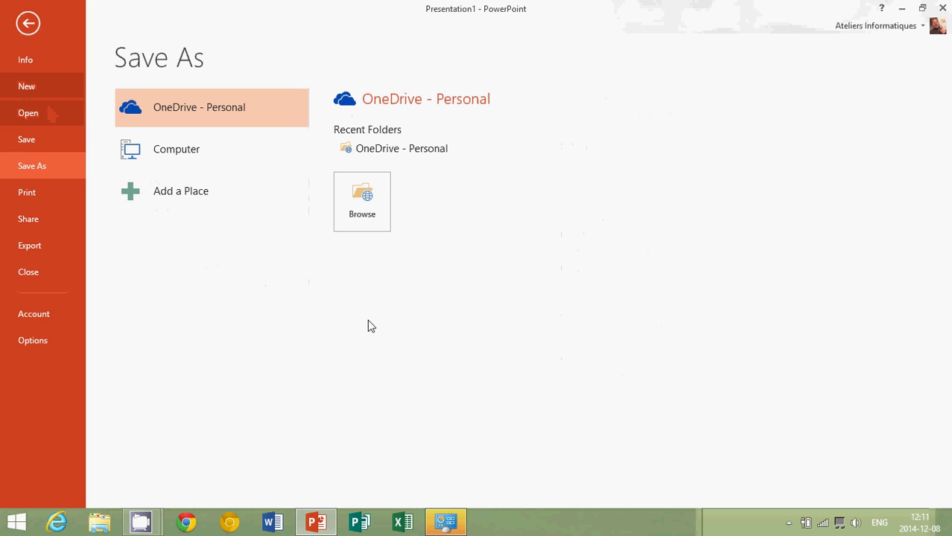
click(199, 154)
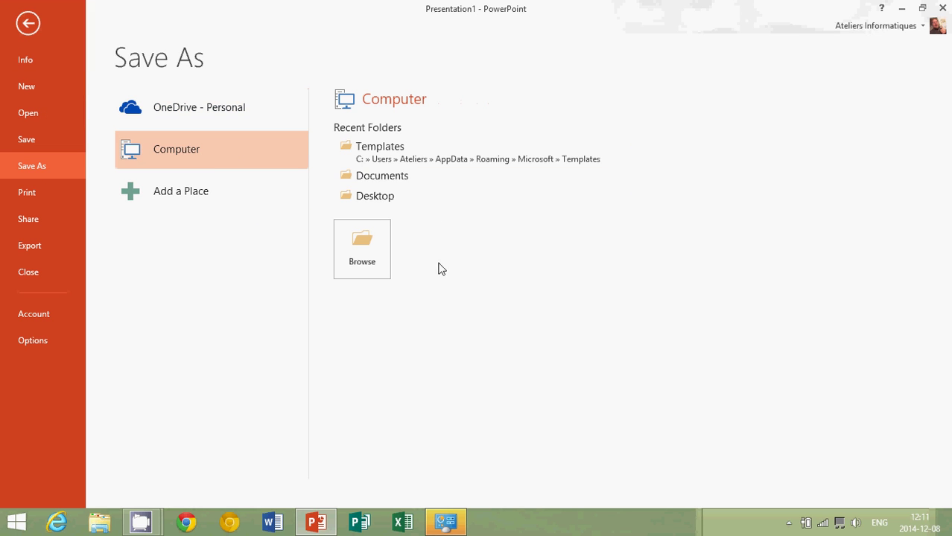
click(380, 197)
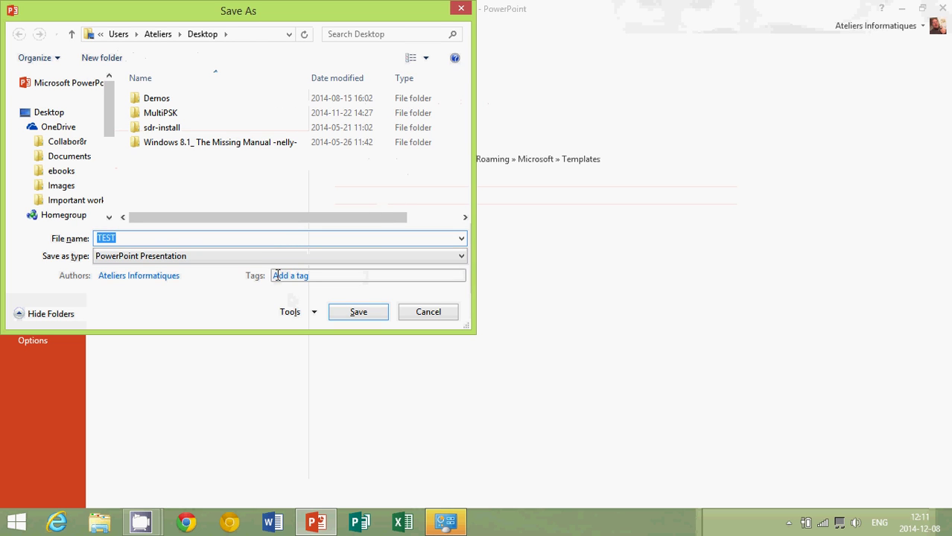
click(295, 242)
text(powerpoint)
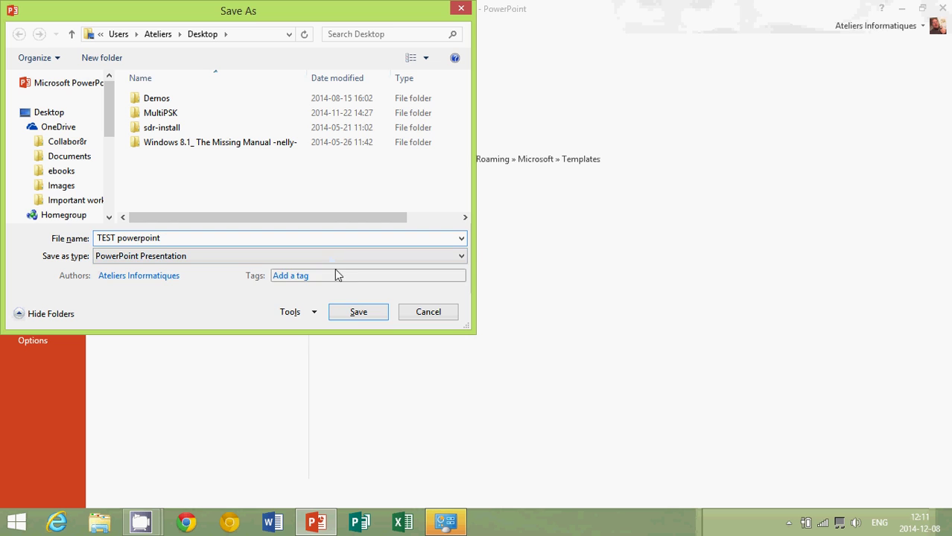
click(356, 313)
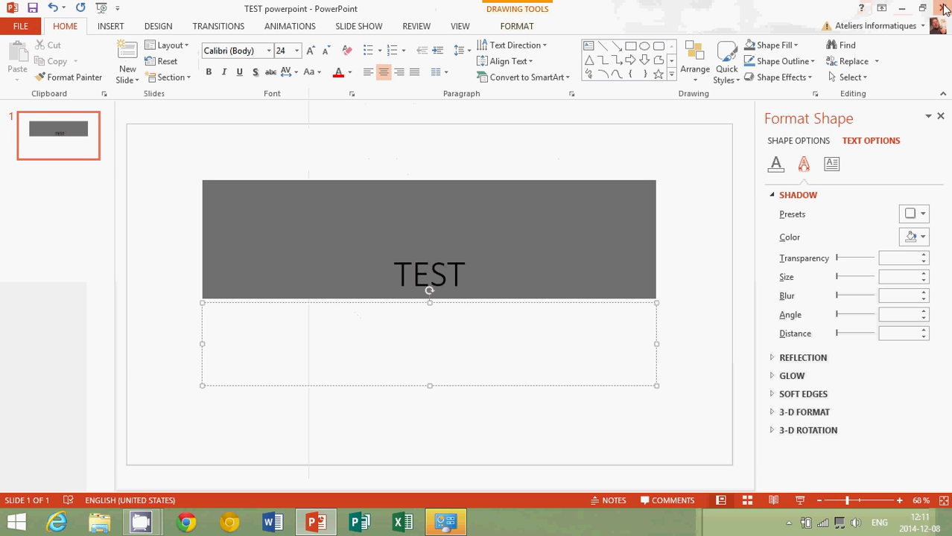
click(944, 8)
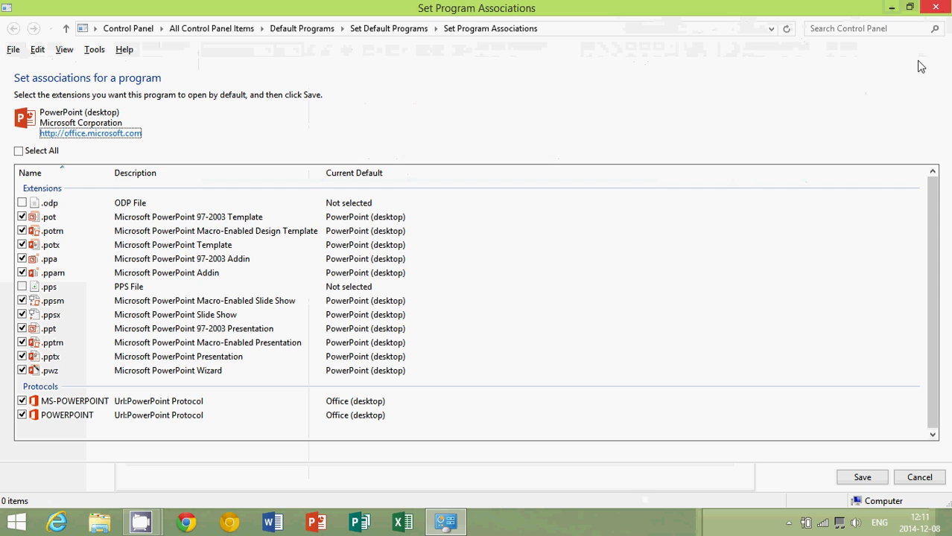
click(861, 477)
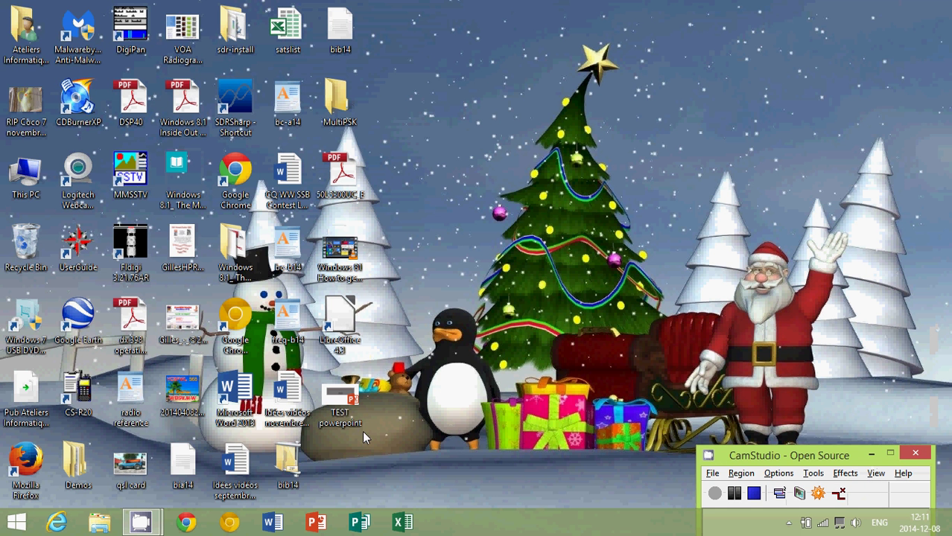
Launch LibreOffice 4.3 from its desktop shortcut and start an Impress presentation
click(345, 320)
double_click(345, 320)
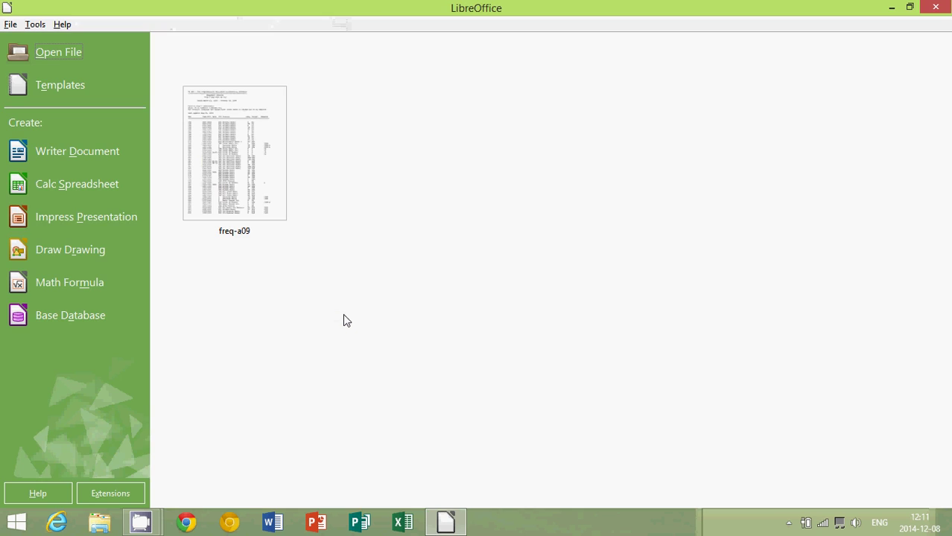
click(72, 220)
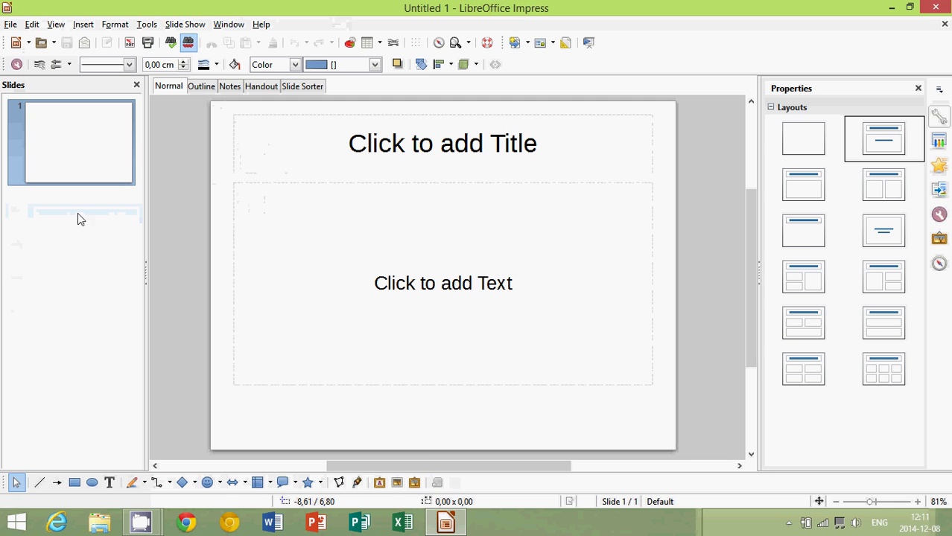
Open 'TEST powerpoint' from the Desktop folder through File > Open
click(11, 24)
click(39, 59)
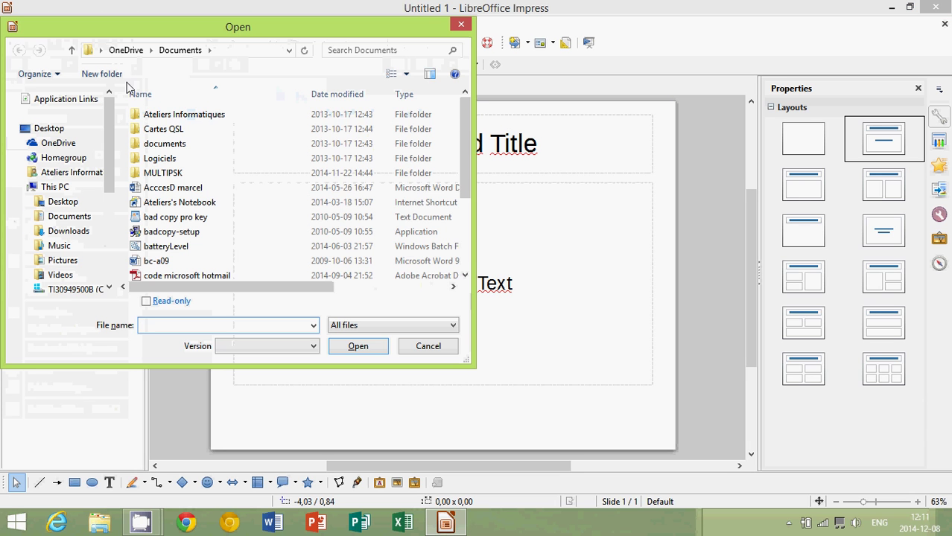
click(60, 131)
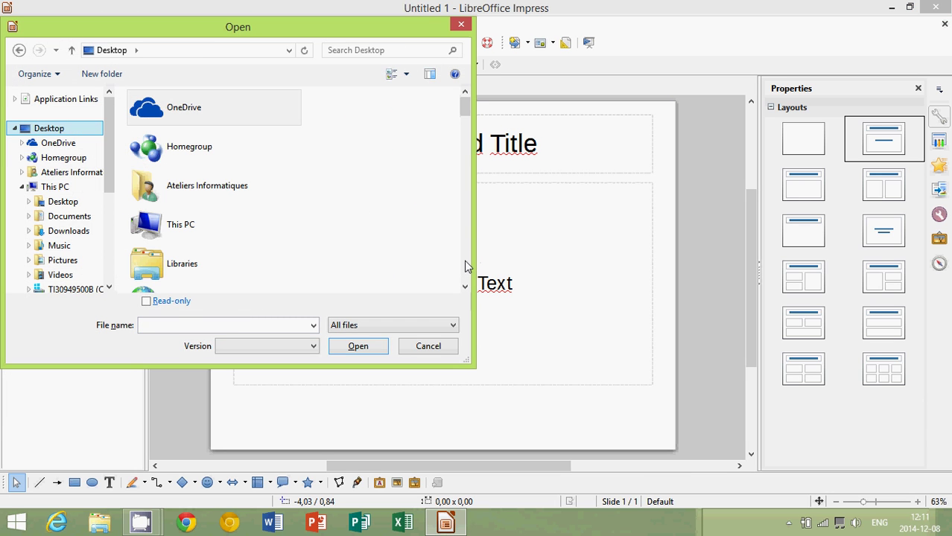
scroll(465, 264, down, 5)
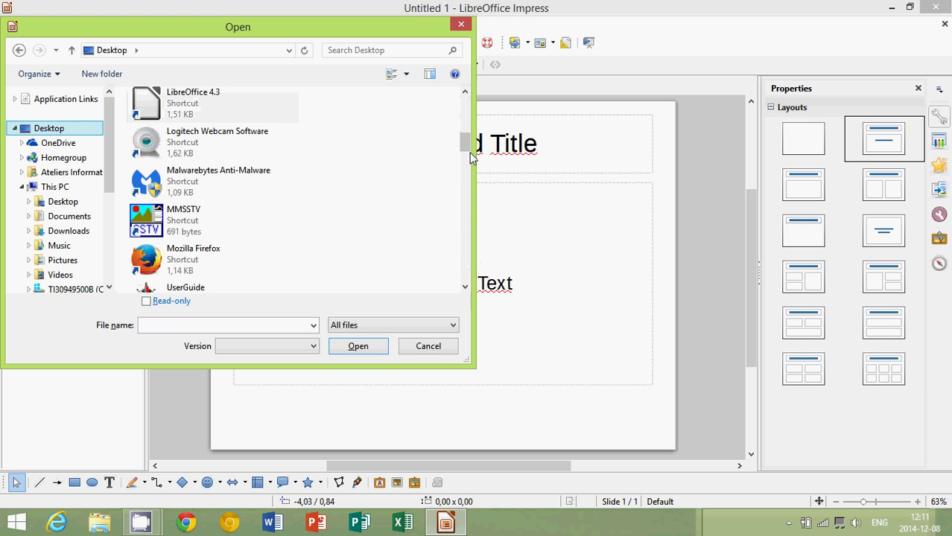
drag(466, 145, 462, 257)
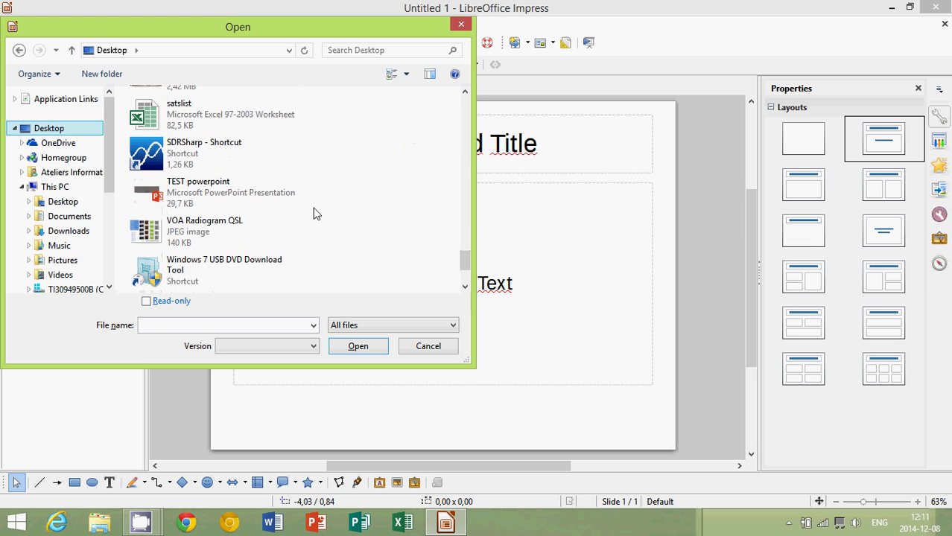
click(222, 192)
click(373, 351)
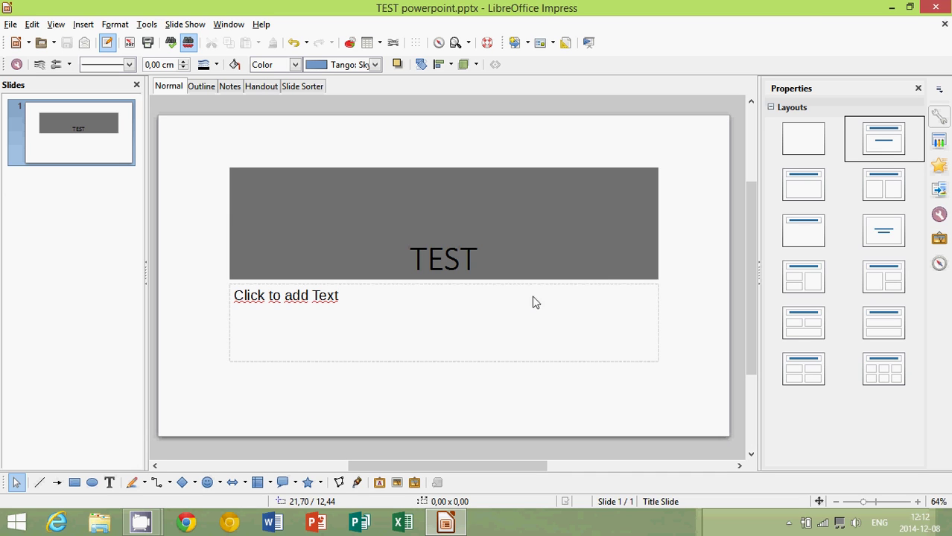
Close the LibreOffice Impress window showing the imported gray TEST slide
click(943, 6)
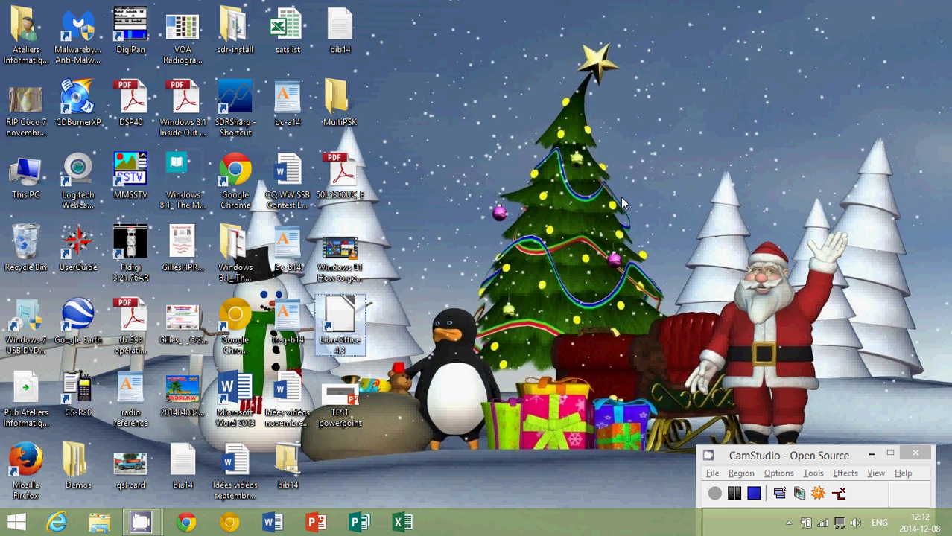
key(super)
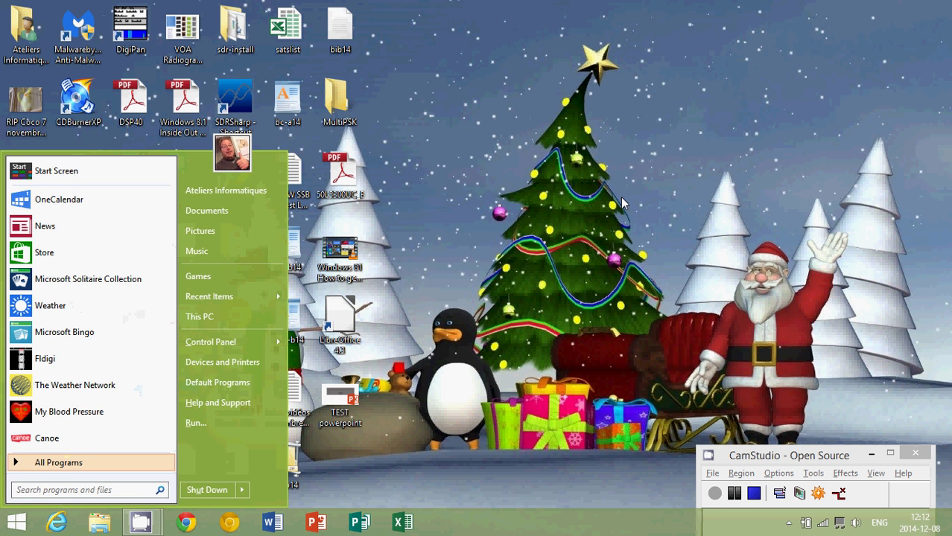
click(680, 101)
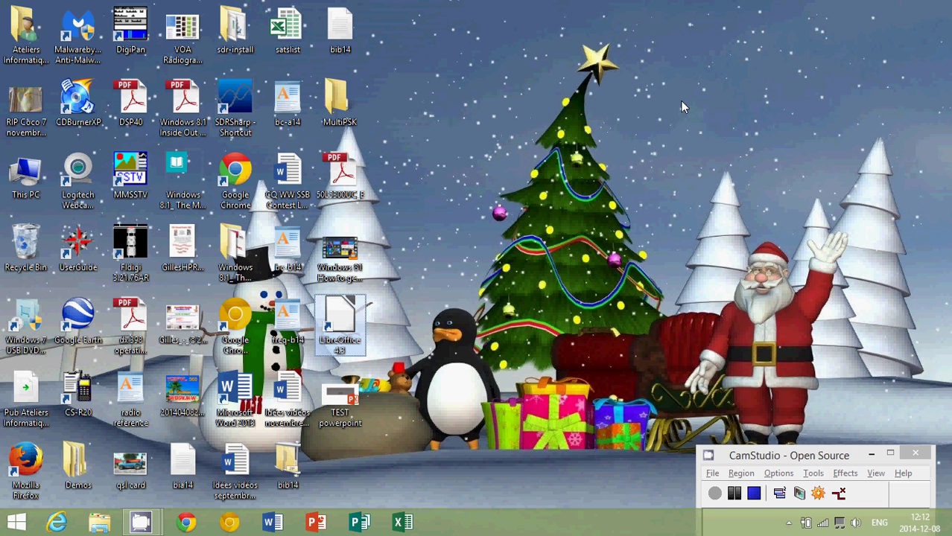
key(super+c)
click(590, 228)
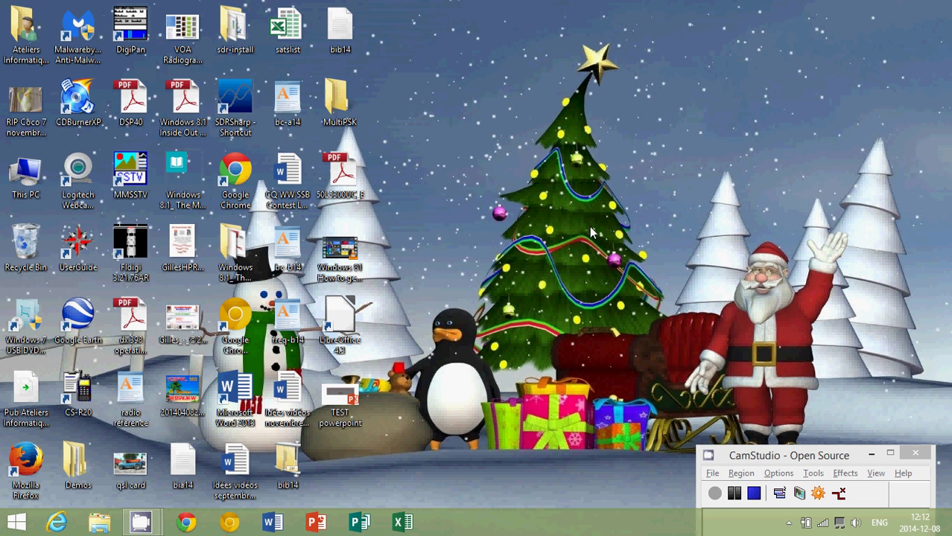